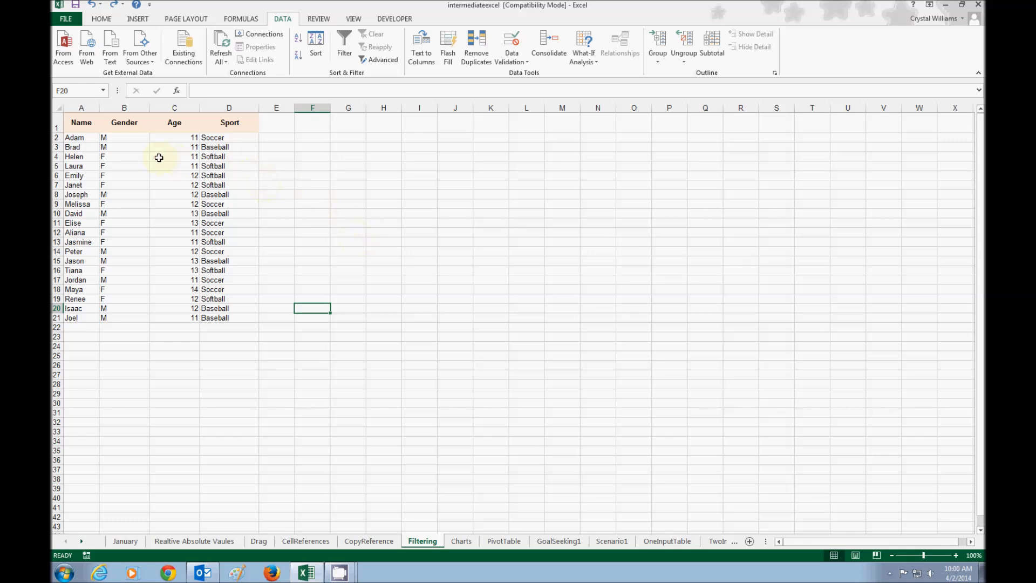
Turn on filtering for the table in A1:D21 with Name, Gender, Age and Sport headers
{"action": "left_click", "coordinate": [82, 121]}
{"action": "left_click_drag", "start_coordinate": [84, 121], "coordinate": [205, 318]}
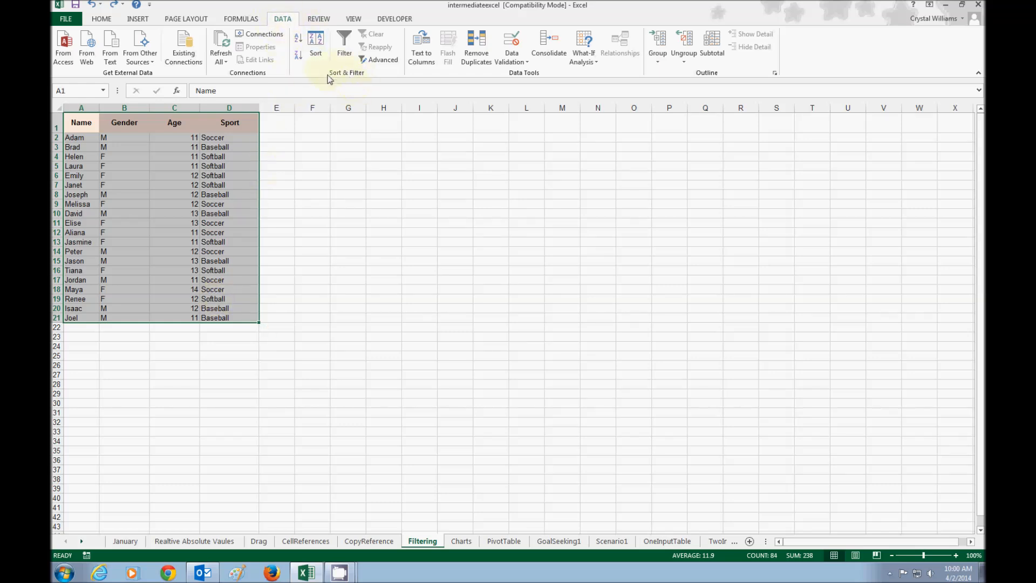
{"action": "left_click", "coordinate": [348, 46]}
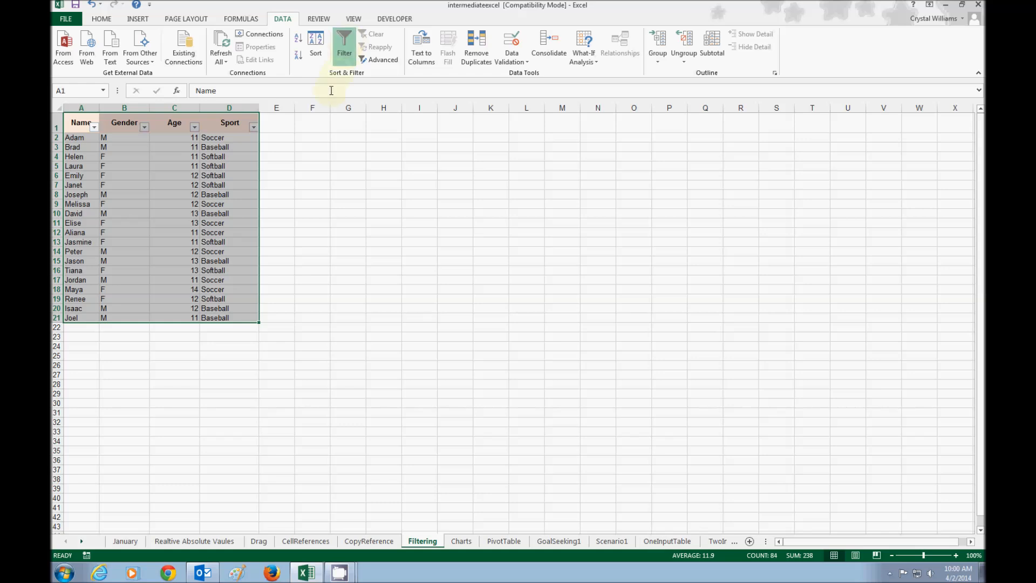
{"action": "left_click", "coordinate": [283, 164]}
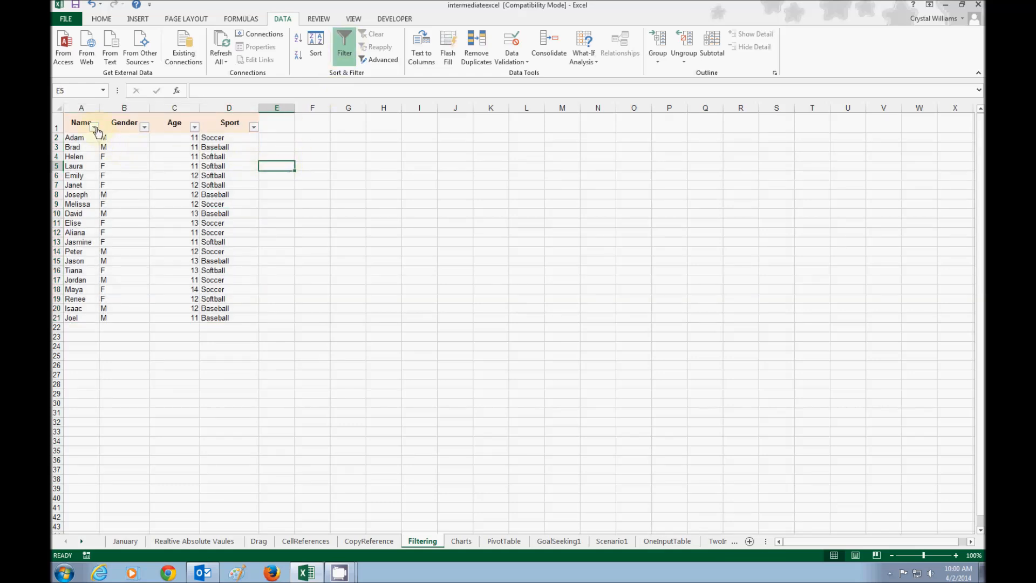
Examine the sort and filter choices offered for the Name, Gender and Age columns
{"action": "left_click", "coordinate": [95, 128]}
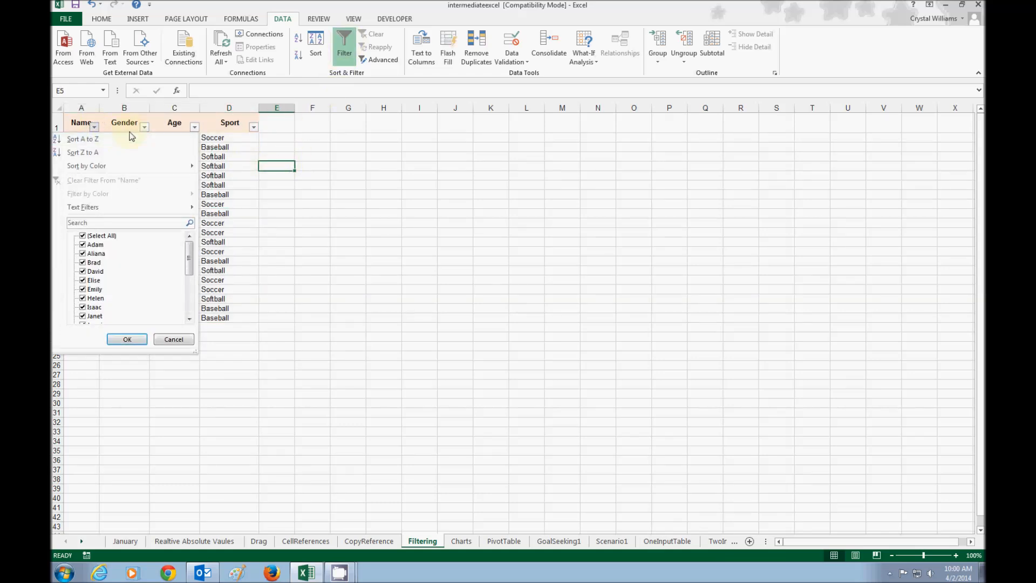
{"action": "left_click", "coordinate": [142, 128]}
{"action": "left_click", "coordinate": [144, 128]}
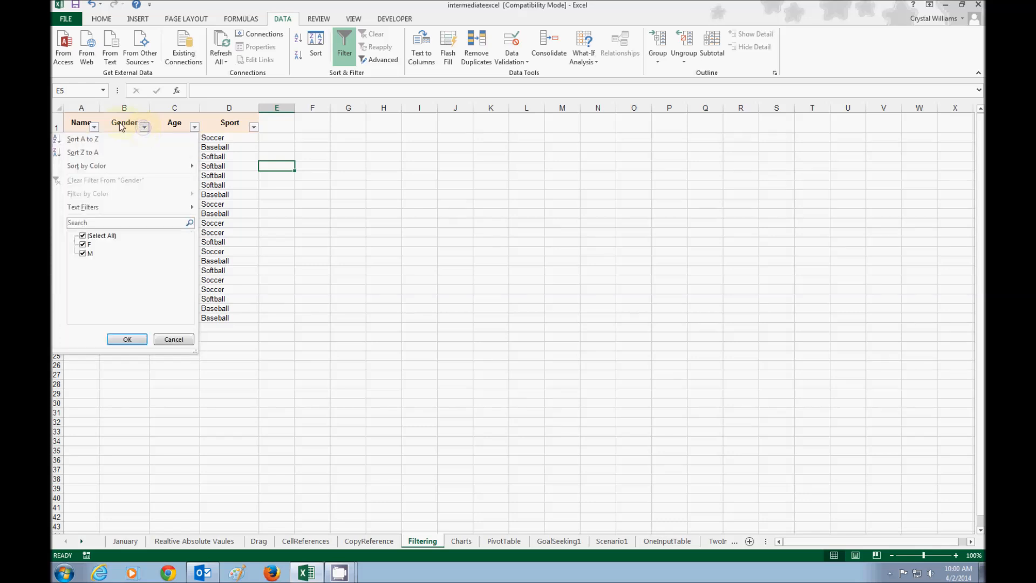
{"action": "left_click", "coordinate": [195, 128]}
{"action": "left_click", "coordinate": [195, 127]}
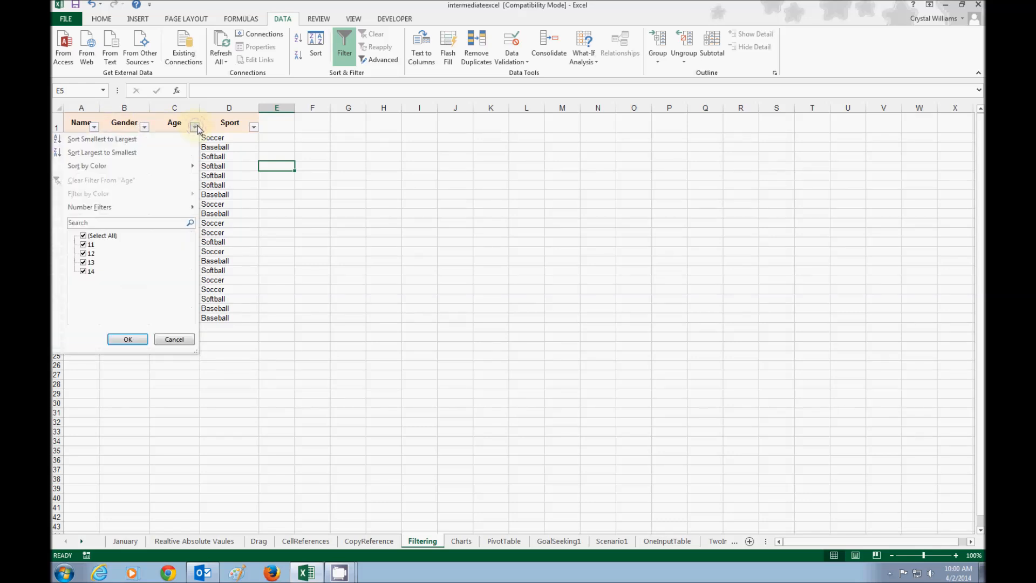
{"action": "left_click", "coordinate": [196, 127]}
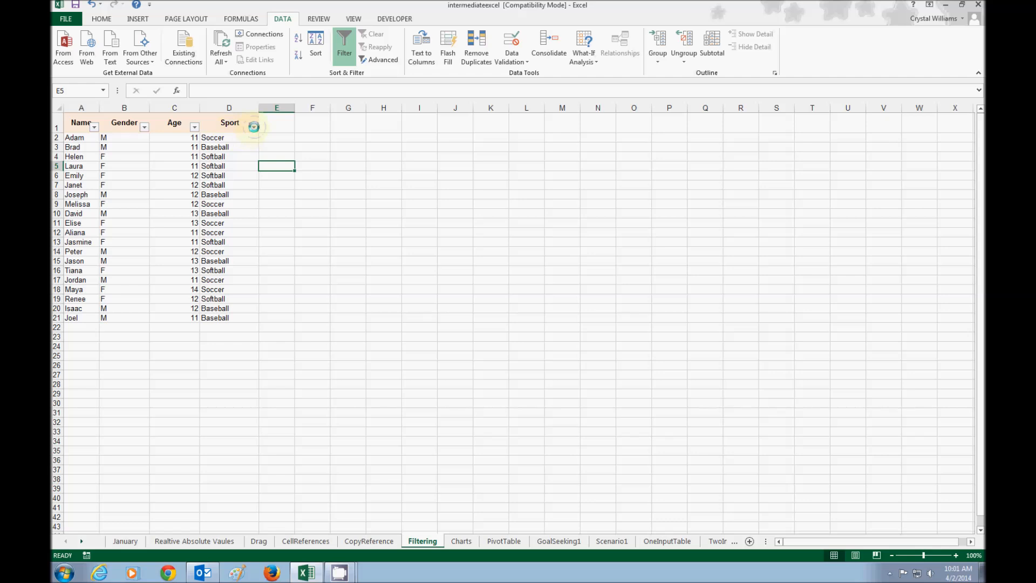
Filter the Sport column to show only Soccer
{"action": "left_click", "coordinate": [253, 127]}
{"action": "left_click", "coordinate": [254, 127]}
{"action": "left_click", "coordinate": [254, 126]}
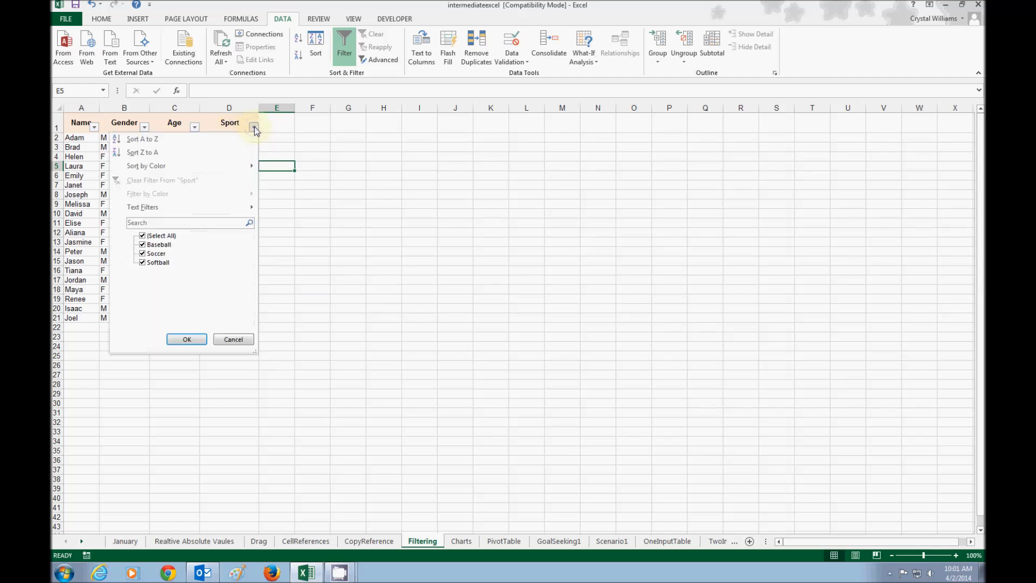
{"action": "left_click", "coordinate": [142, 236]}
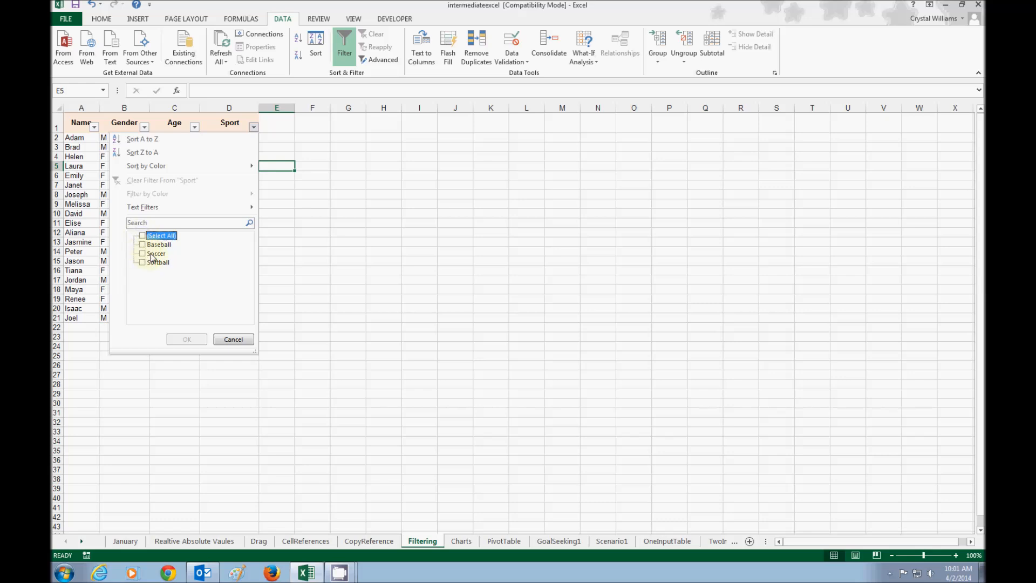
{"action": "left_click", "coordinate": [143, 254]}
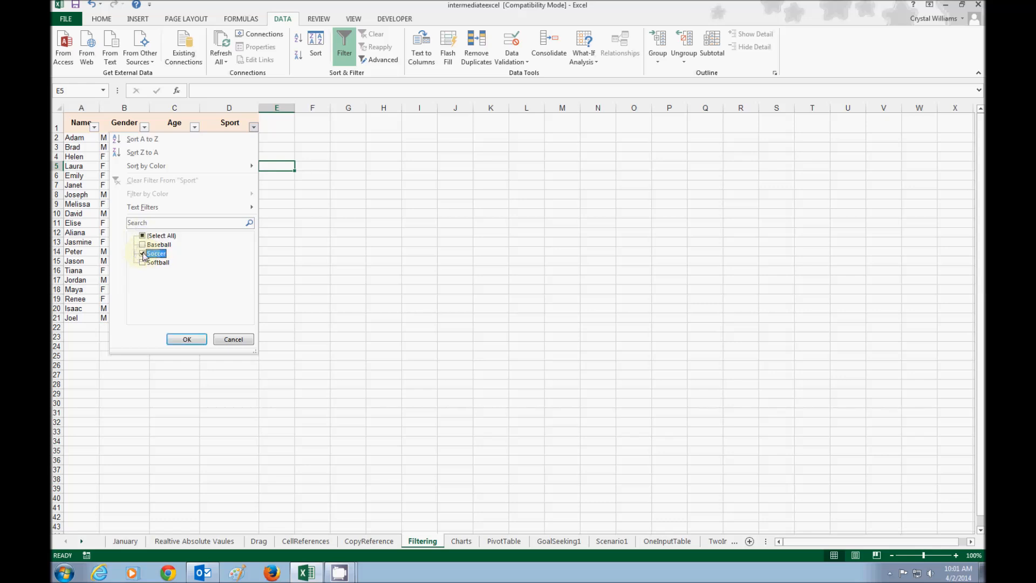
{"action": "left_click", "coordinate": [185, 338]}
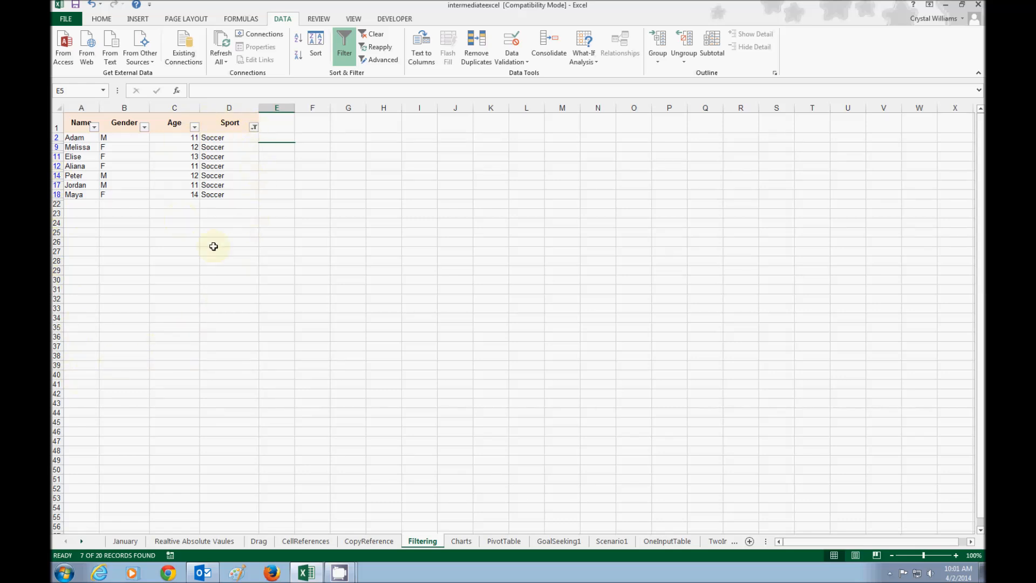
Select all values again in the Sport column's filter and apply it
{"action": "left_click", "coordinate": [254, 128]}
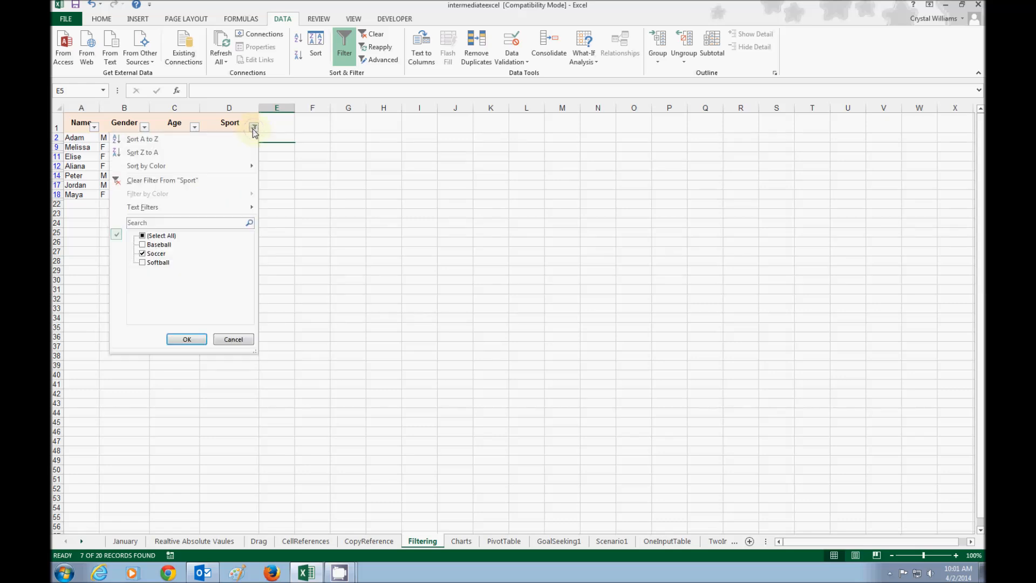
{"action": "left_click", "coordinate": [161, 235]}
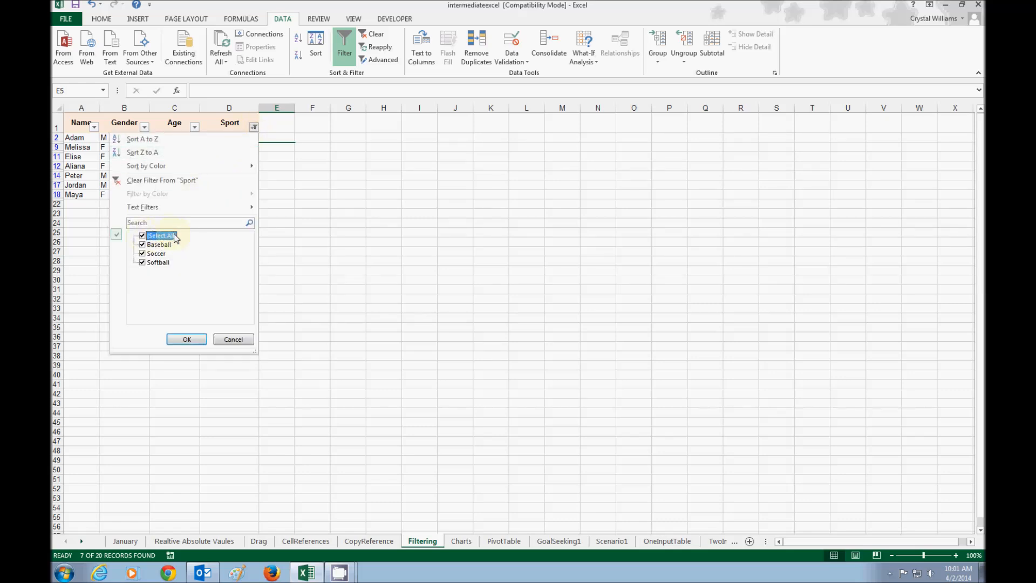
{"action": "left_click", "coordinate": [185, 339]}
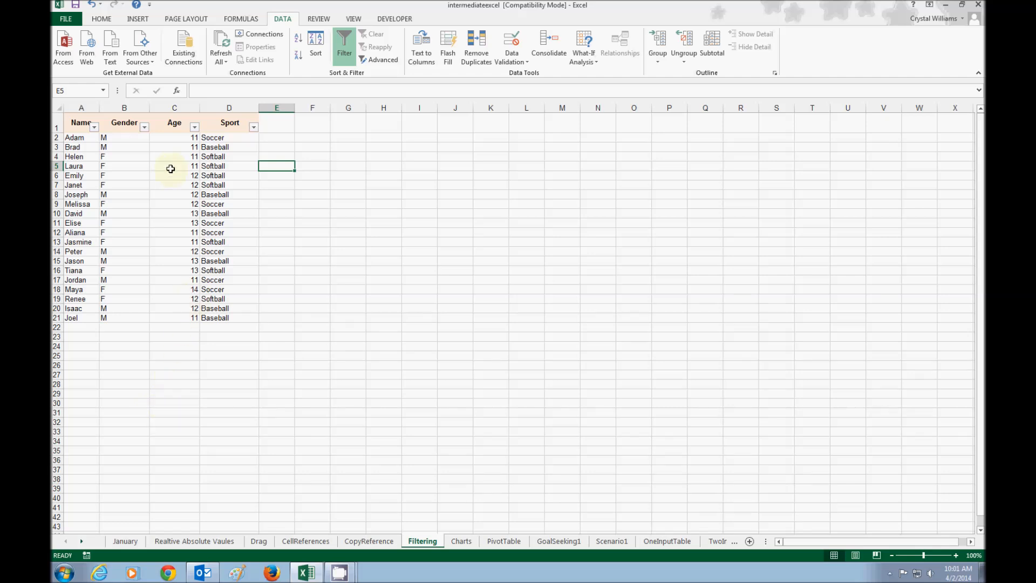
Examine the F and M value choices in the Gender column's filter
{"action": "left_click", "coordinate": [145, 128]}
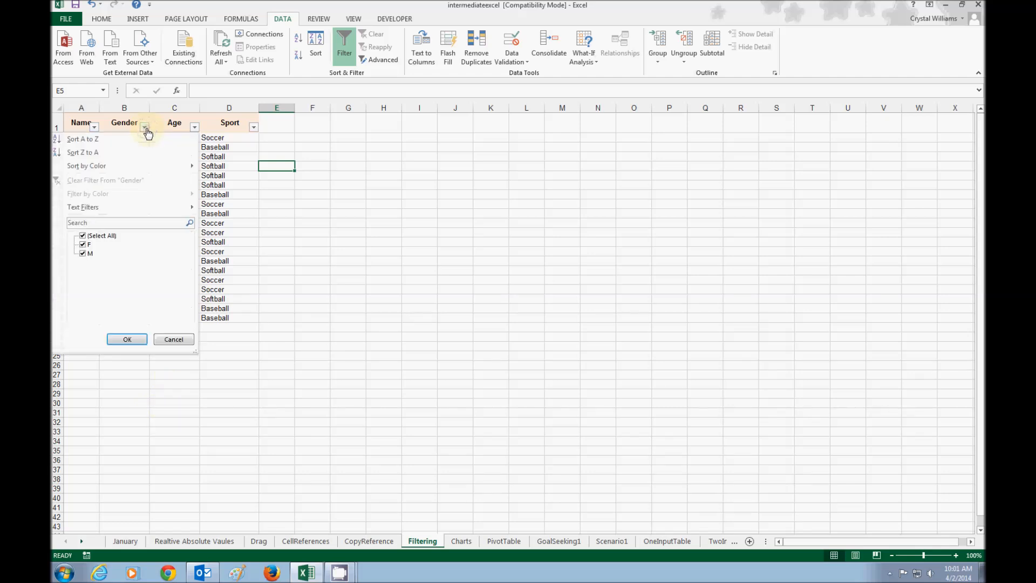
{"action": "left_click", "coordinate": [82, 235]}
{"action": "left_click", "coordinate": [83, 245]}
{"action": "left_click", "coordinate": [83, 253]}
{"action": "left_click", "coordinate": [127, 336]}
Examine the text filter conditions for the Sport column and the number filter conditions and values for the Age column
{"action": "left_click", "coordinate": [253, 126]}
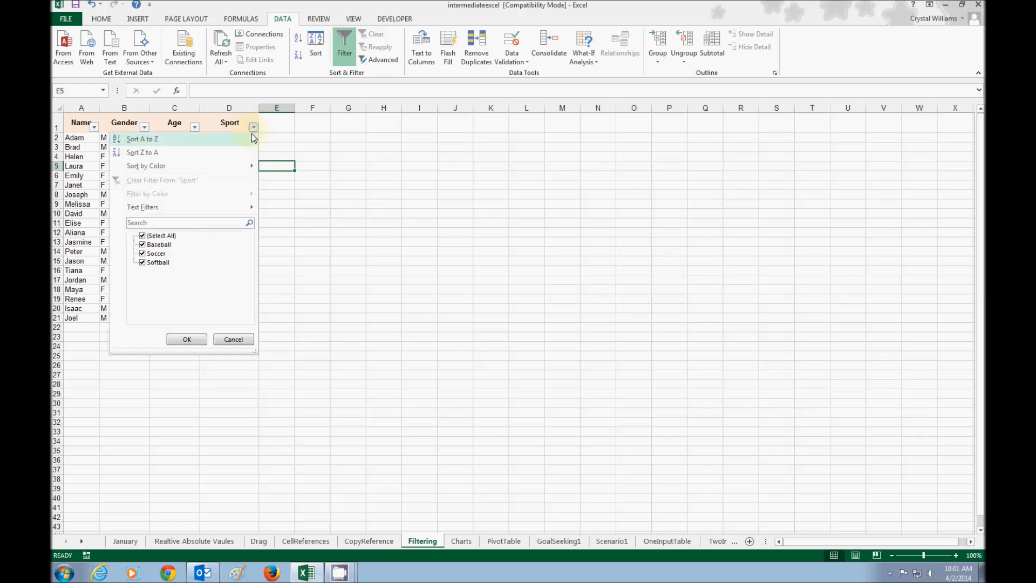
{"action": "mouse_move", "coordinate": [149, 213]}
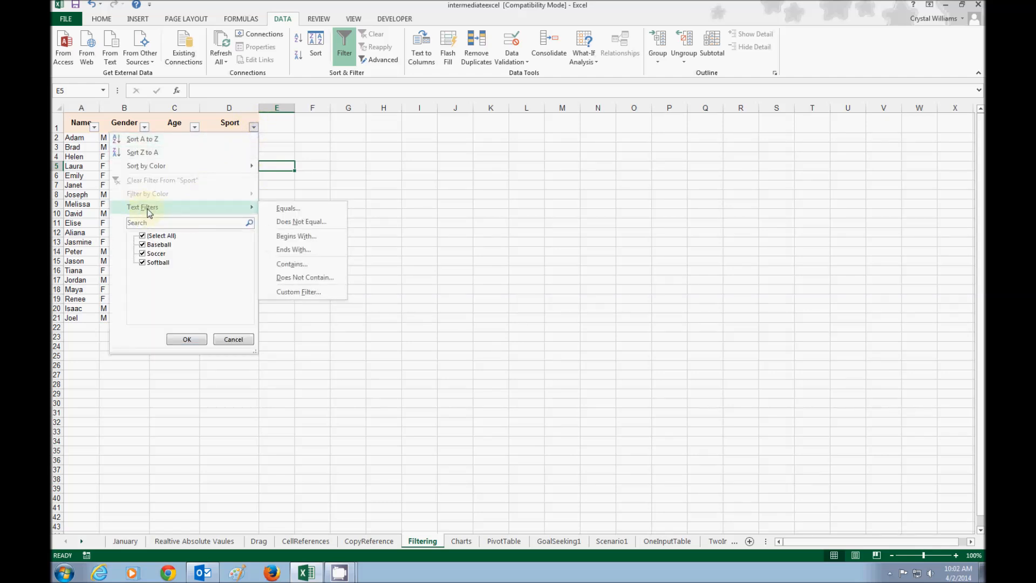
{"action": "left_click", "coordinate": [195, 126]}
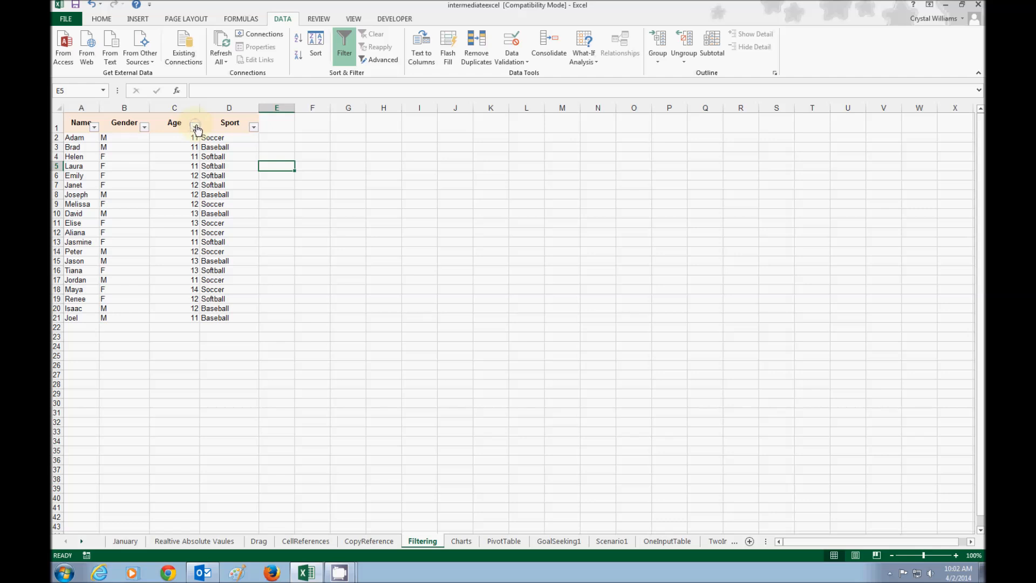
{"action": "left_click", "coordinate": [195, 127]}
{"action": "mouse_move", "coordinate": [88, 211]}
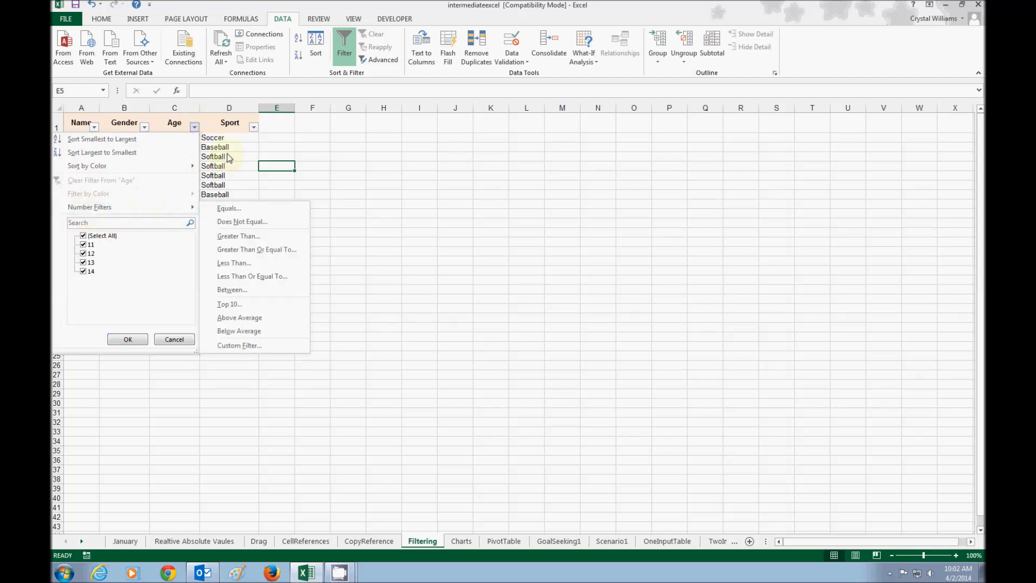
{"action": "left_click", "coordinate": [347, 211]}
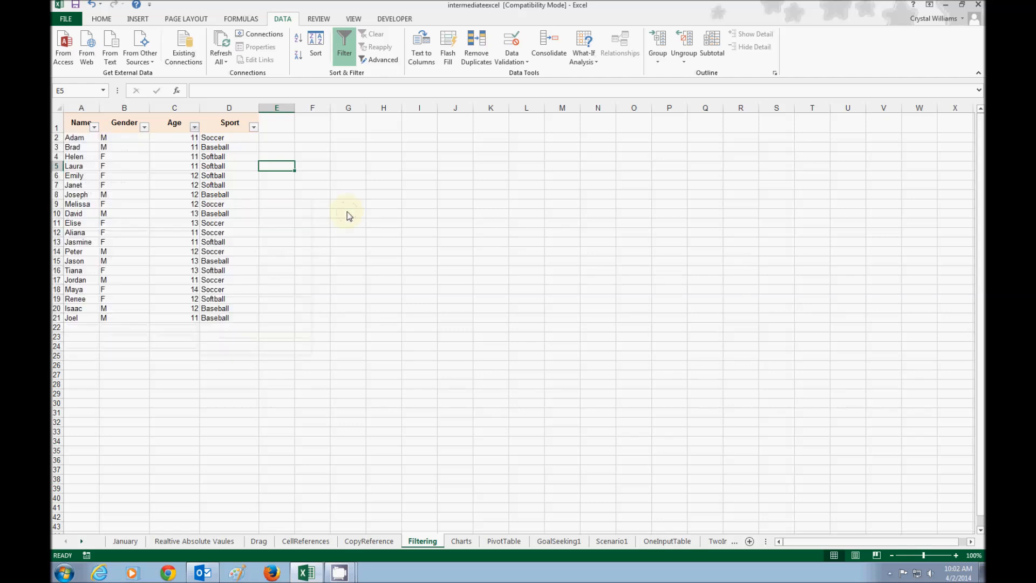
{"action": "left_click", "coordinate": [194, 127]}
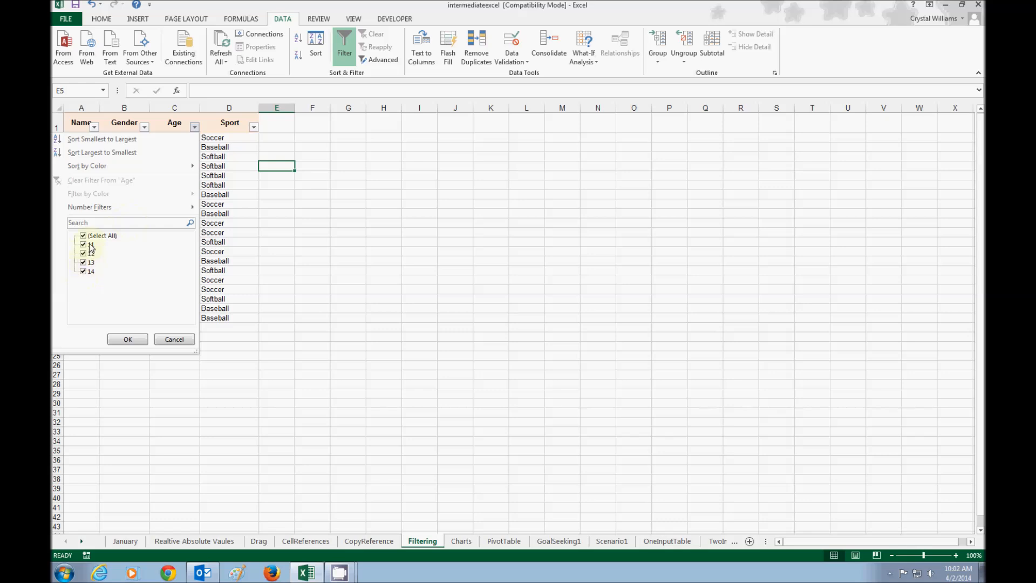
{"action": "left_click", "coordinate": [423, 209]}
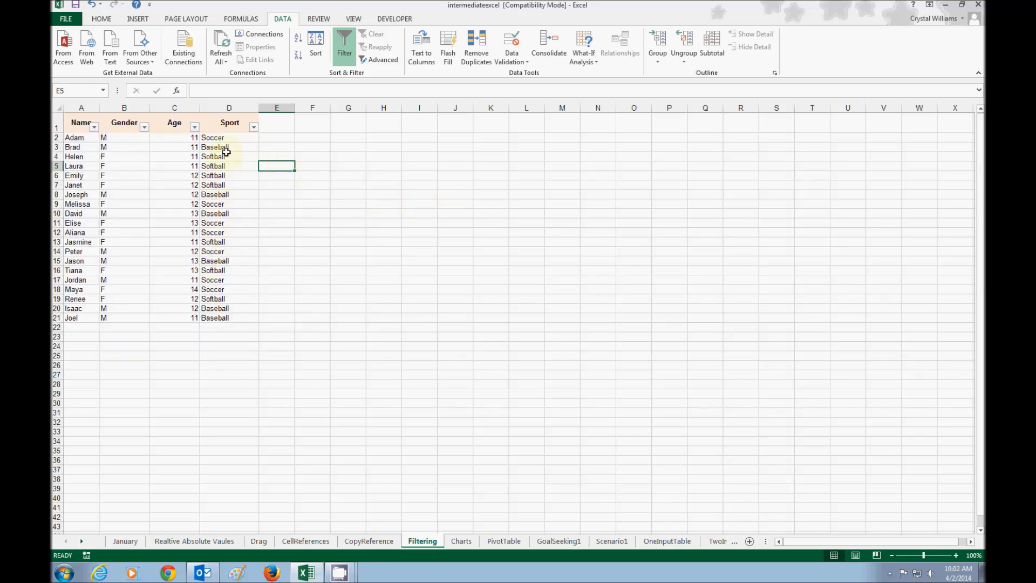
Apply a custom text filter to the Sport column for rows that equal Soccer or equal Baseball
{"action": "left_click", "coordinate": [253, 127]}
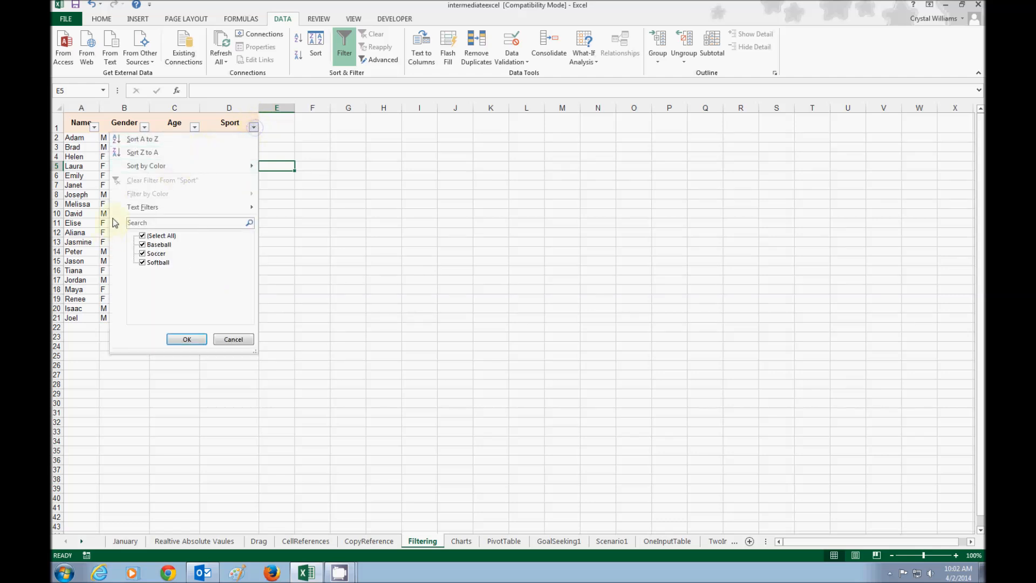
{"action": "mouse_move", "coordinate": [120, 210]}
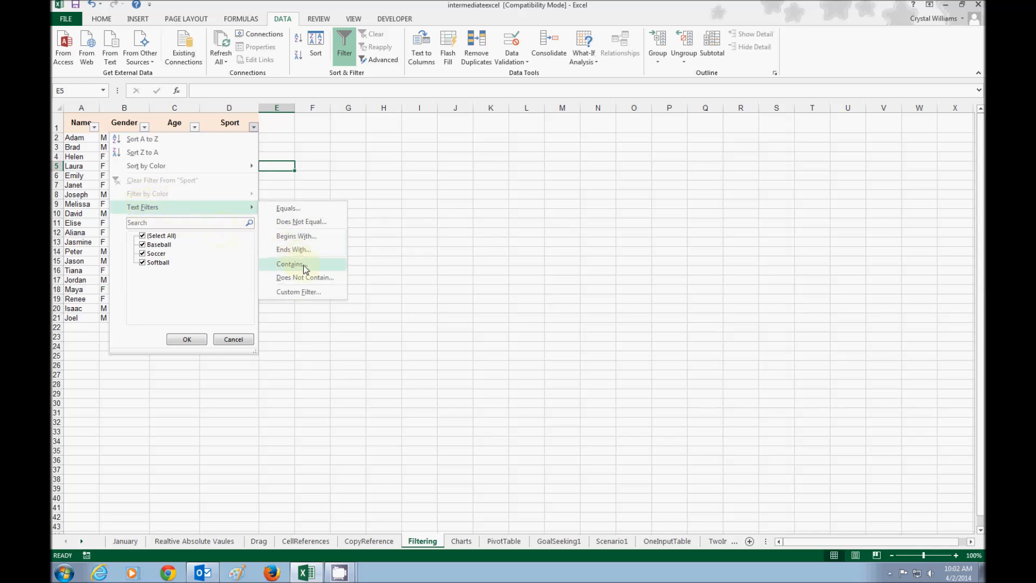
{"action": "left_click", "coordinate": [305, 292]}
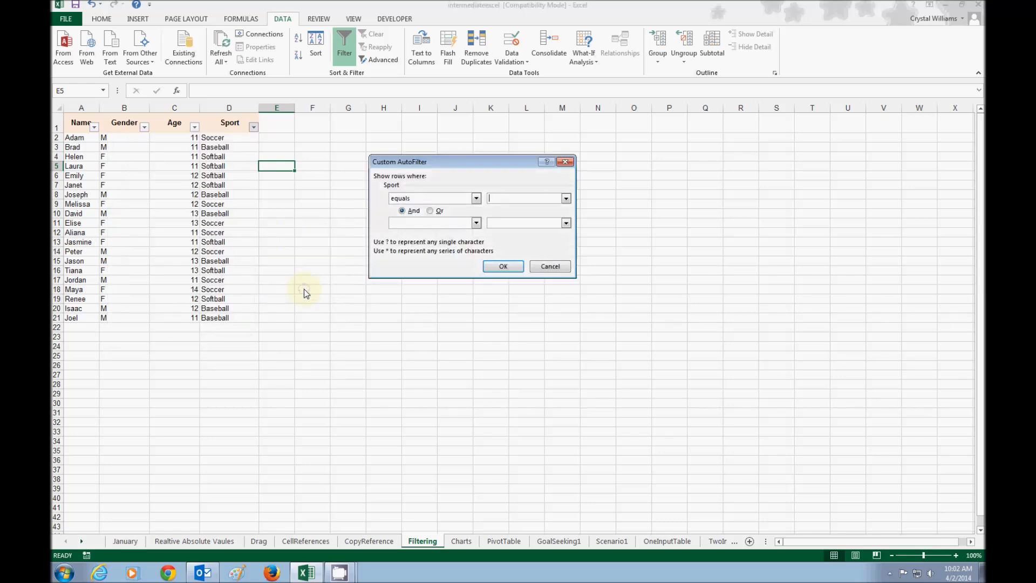
{"action": "left_click_drag", "start_coordinate": [432, 161], "coordinate": [412, 172]}
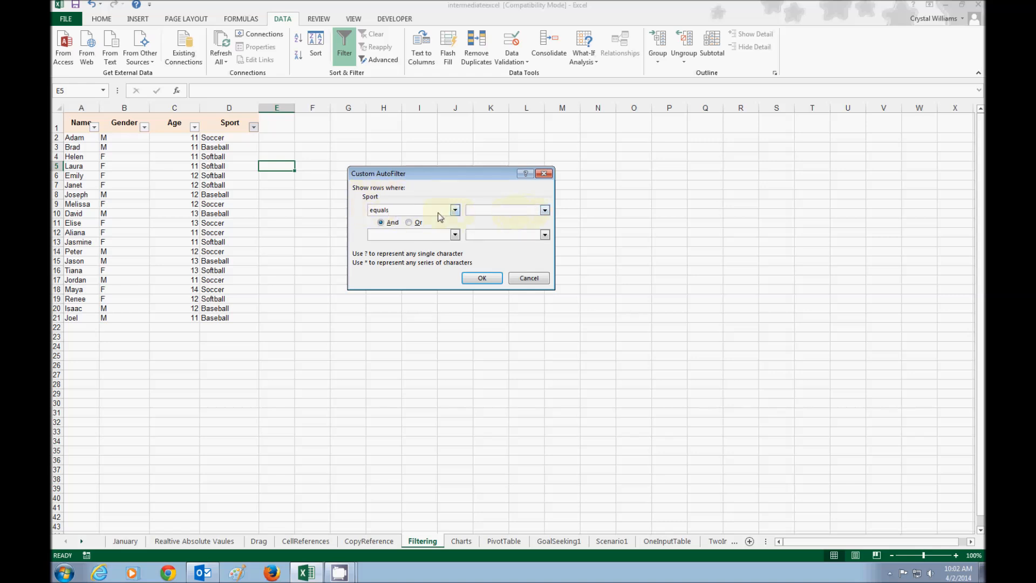
{"action": "left_click", "coordinate": [543, 211]}
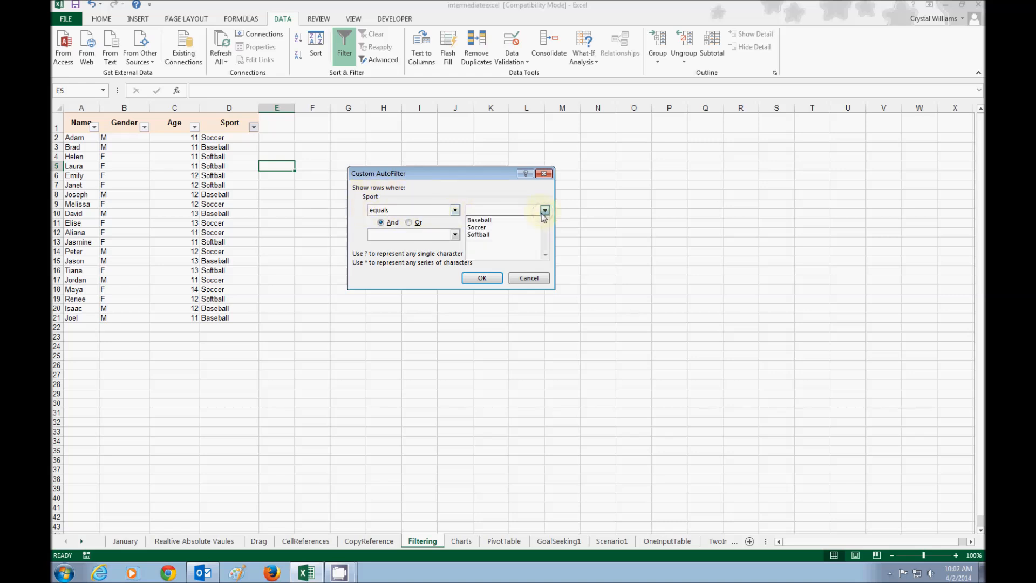
{"action": "left_click", "coordinate": [485, 223]}
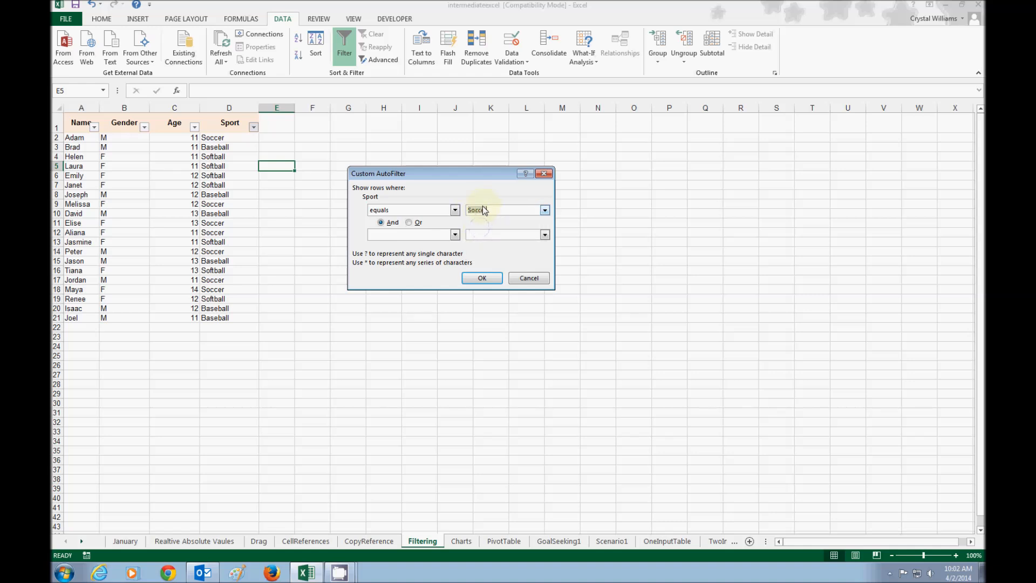
{"action": "left_click", "coordinate": [409, 222]}
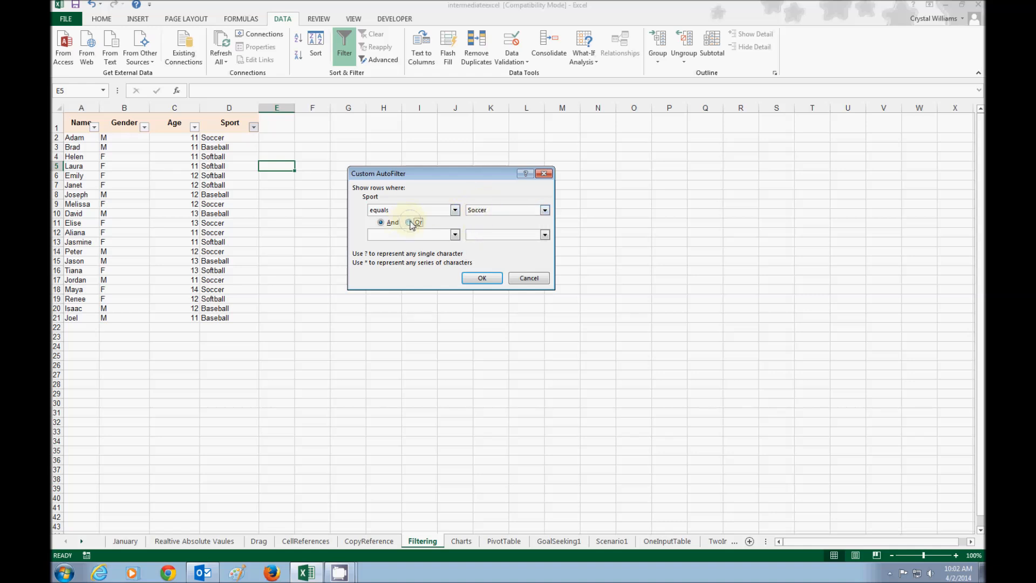
{"action": "left_click", "coordinate": [455, 234]}
{"action": "left_click", "coordinate": [446, 245]}
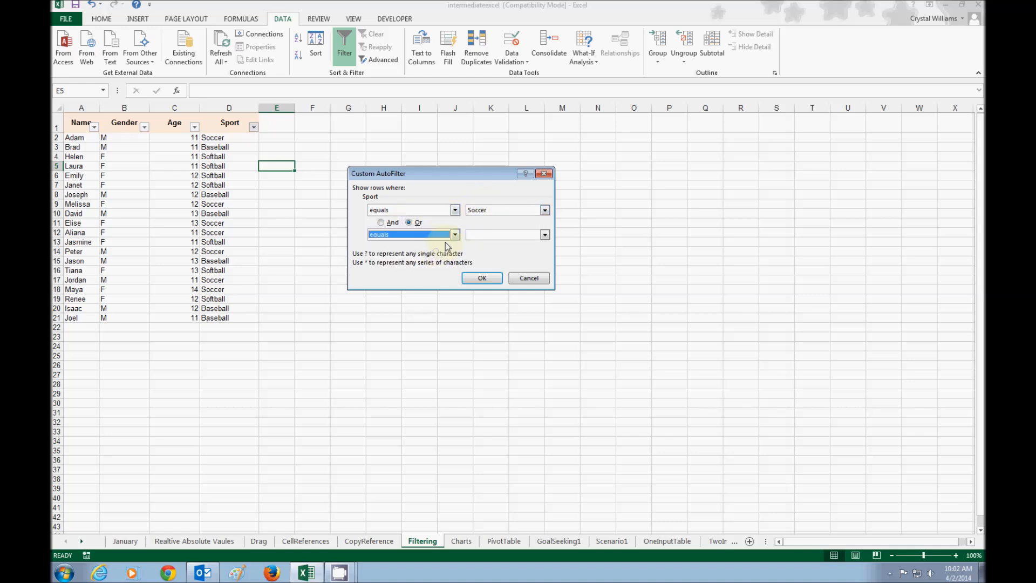
{"action": "left_click", "coordinate": [544, 234]}
{"action": "left_click", "coordinate": [521, 245]}
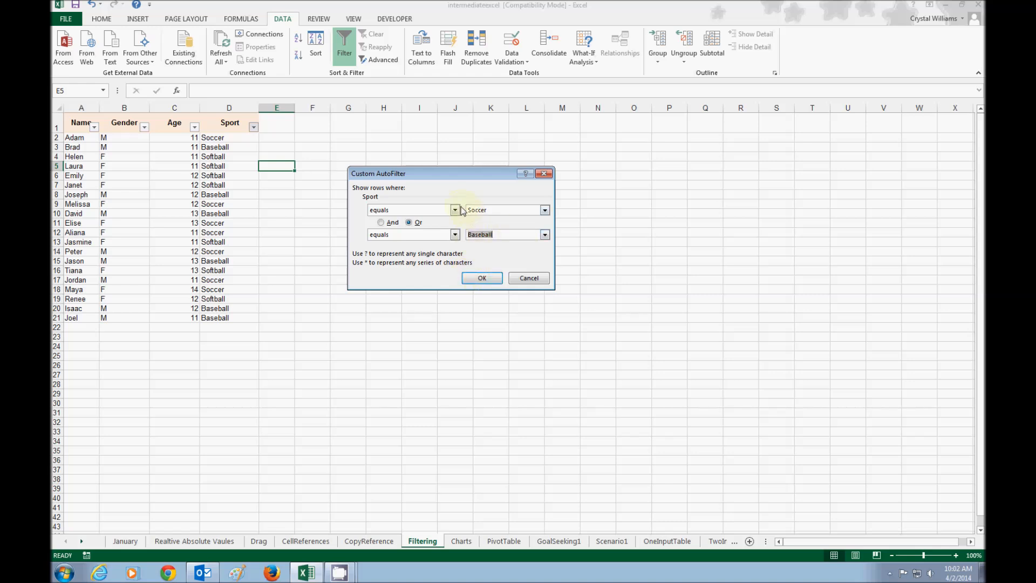
{"action": "left_click", "coordinate": [477, 278]}
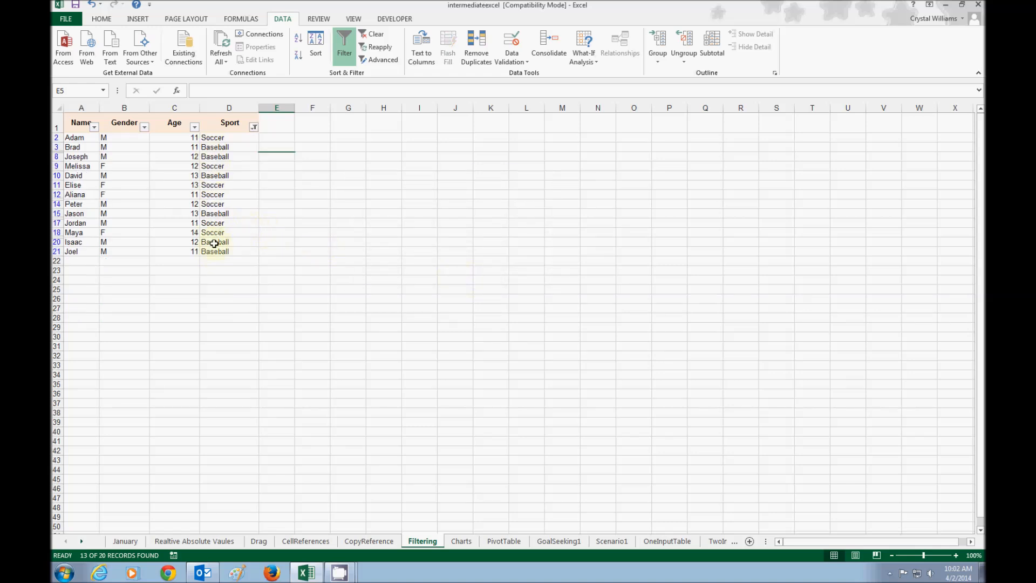
Reselect every sport, including Softball, in the Sport column's filter
{"action": "left_click", "coordinate": [254, 126]}
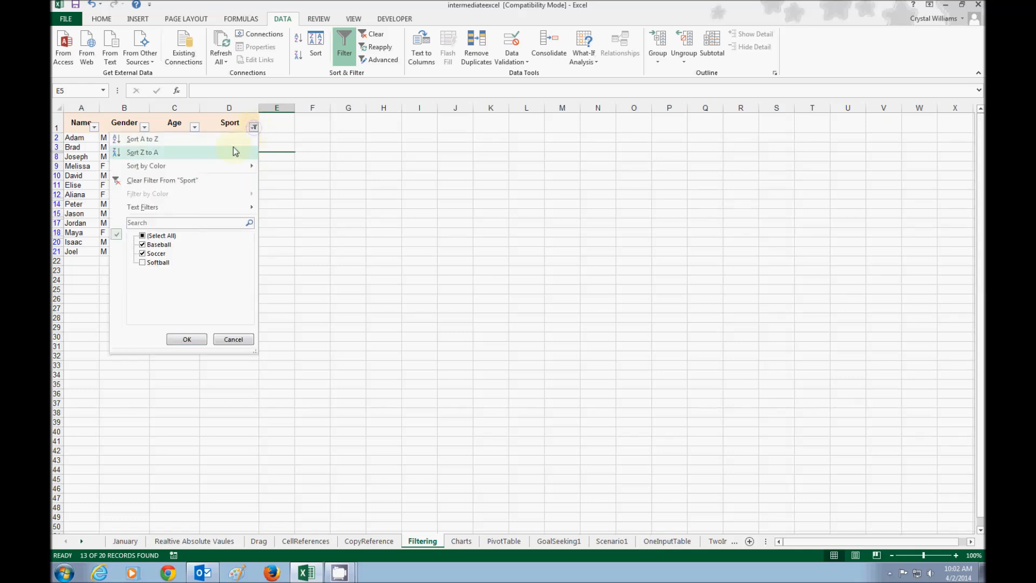
{"action": "left_click", "coordinate": [142, 235]}
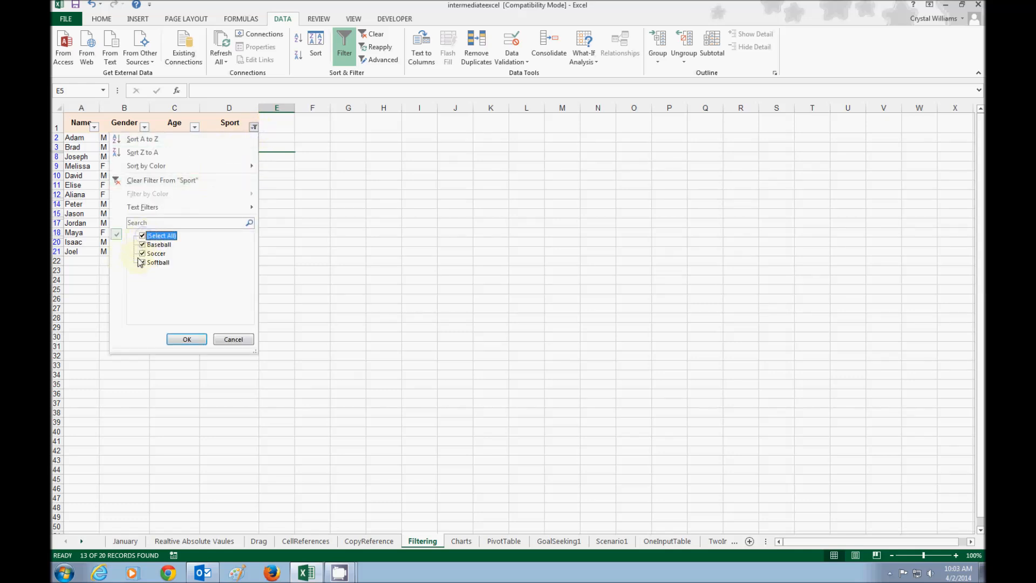
{"action": "mouse_move", "coordinate": [136, 203]}
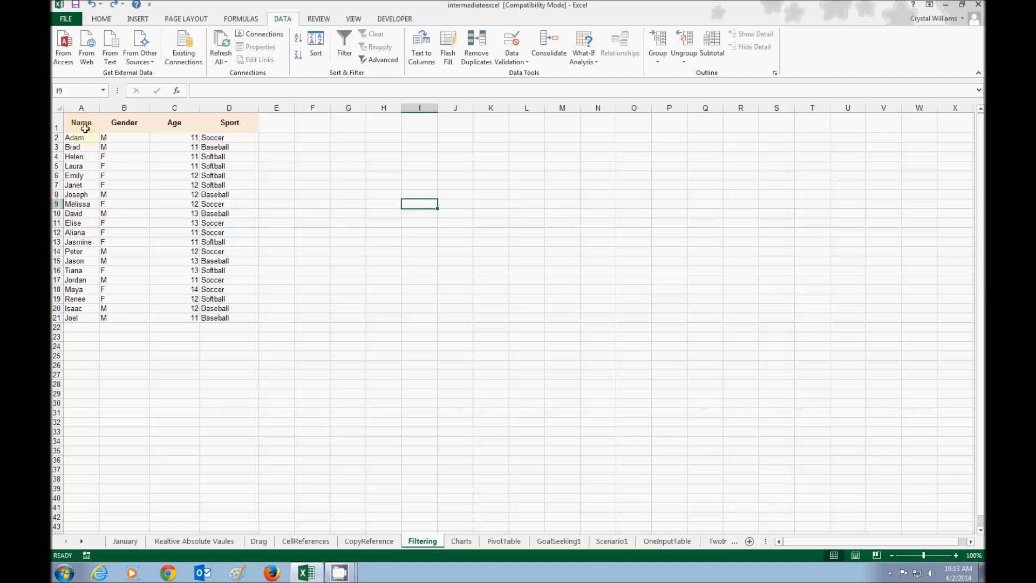
Sort the roster by the Name column from A to Z, expanding the selection to include the neighbouring columns
{"action": "left_click", "coordinate": [67, 108]}
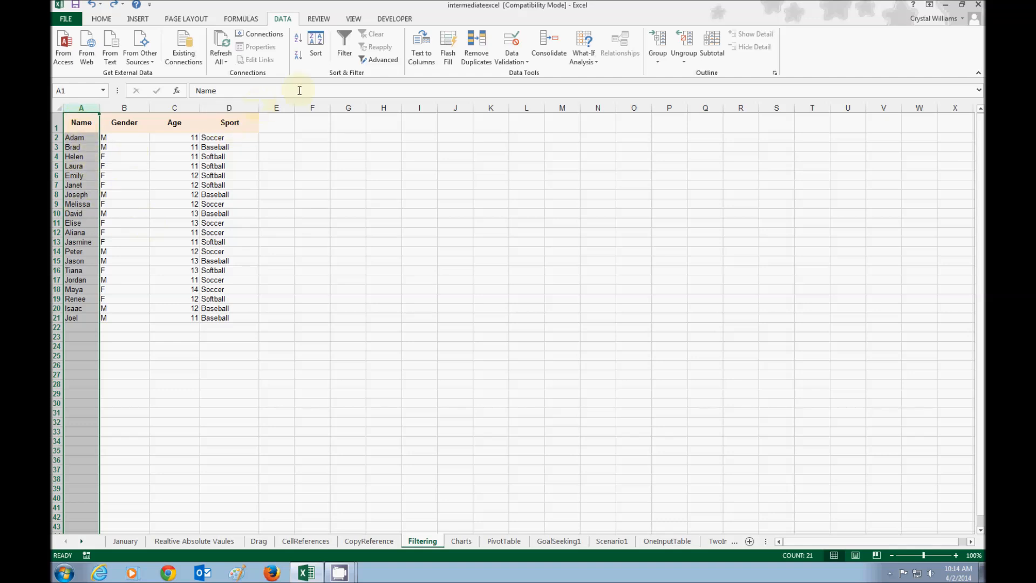
{"action": "left_click", "coordinate": [299, 41]}
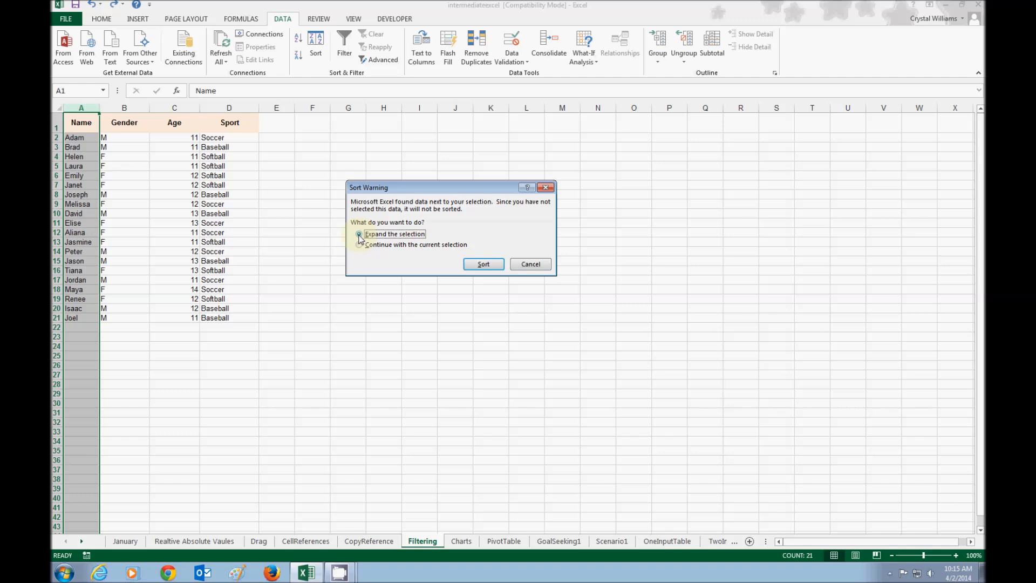
{"action": "left_click", "coordinate": [491, 264]}
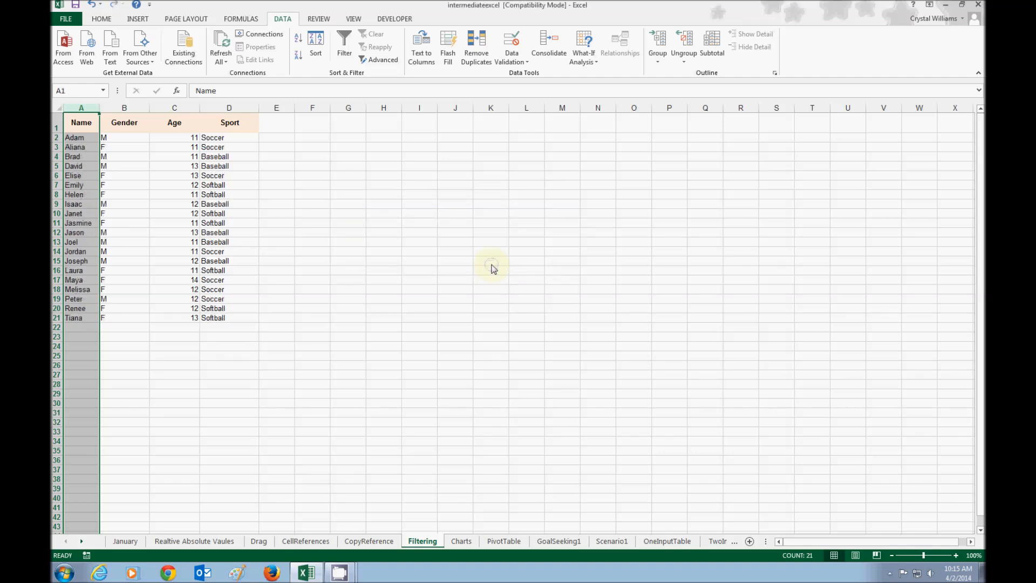
{"action": "left_click", "coordinate": [379, 278]}
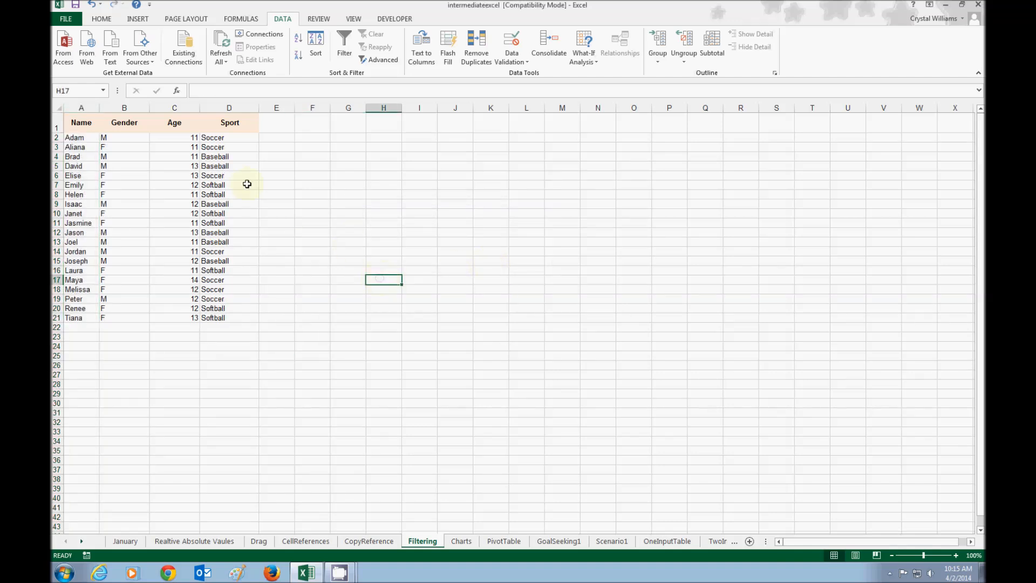
Sort the roster by the Name column from Z to A, expanding the selection, and check the first and last names
{"action": "left_click", "coordinate": [81, 107]}
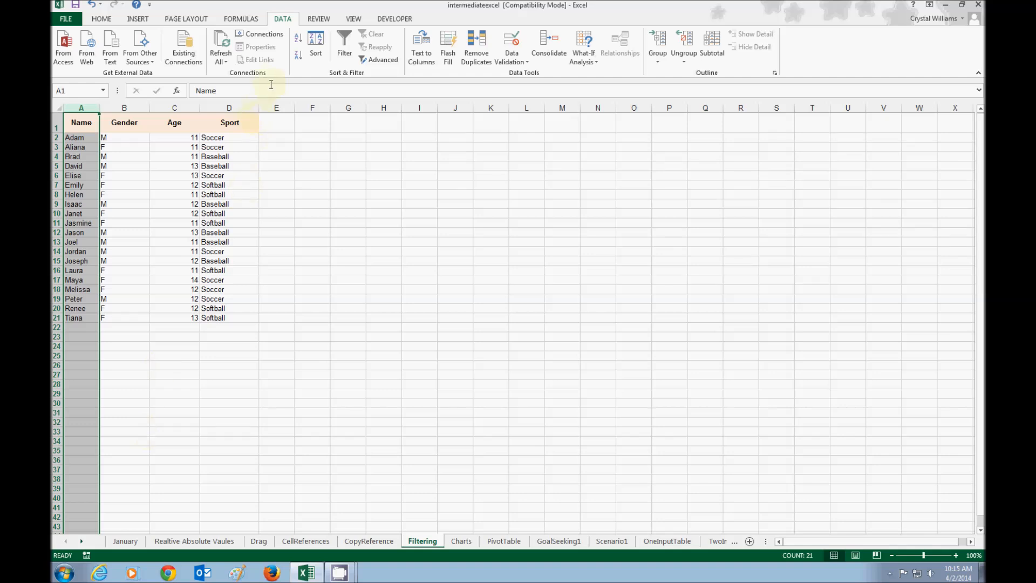
{"action": "left_click", "coordinate": [299, 59]}
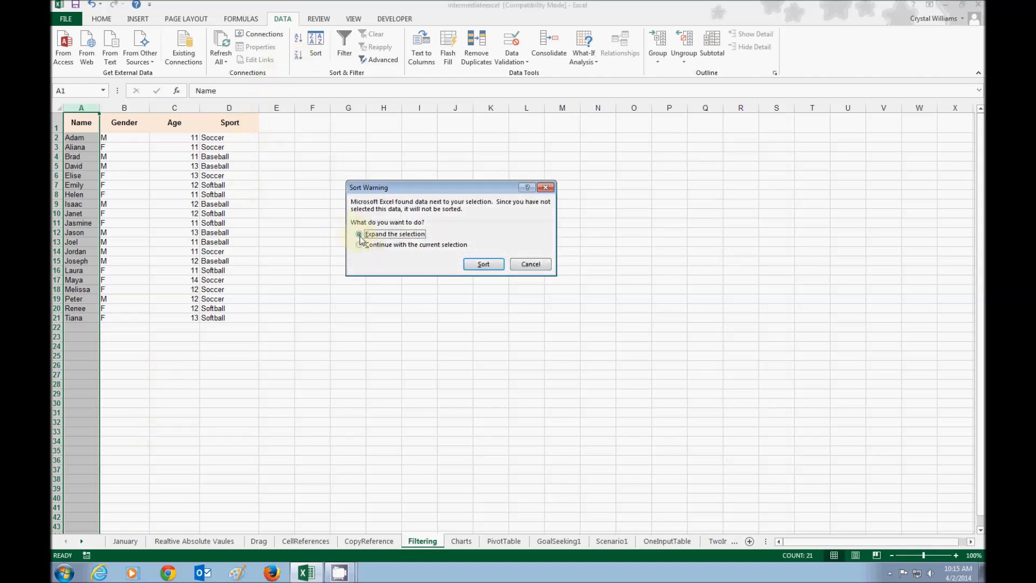
{"action": "left_click", "coordinate": [481, 264]}
{"action": "left_click", "coordinate": [228, 270]}
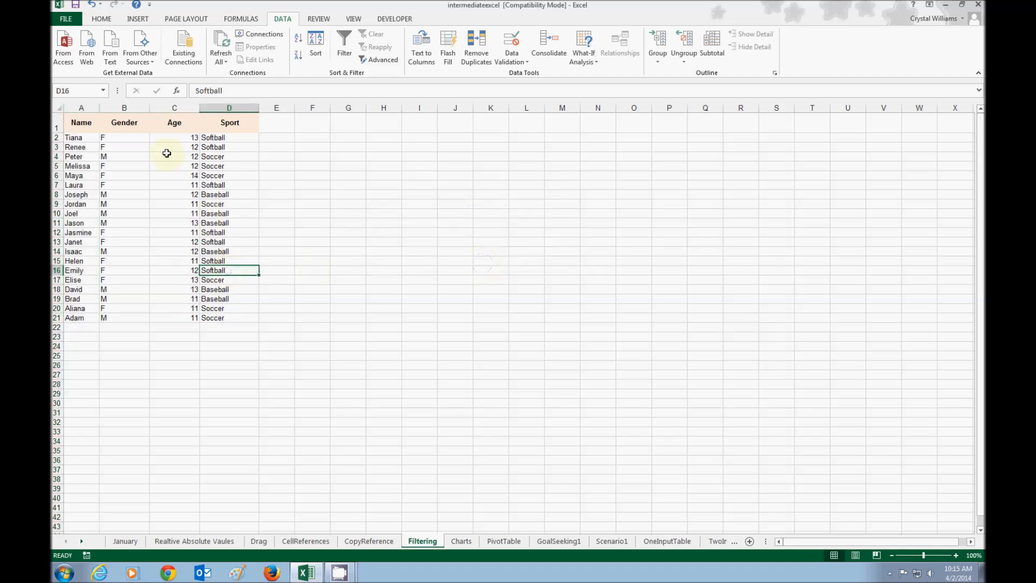
{"action": "left_click", "coordinate": [85, 138]}
{"action": "left_click", "coordinate": [77, 318]}
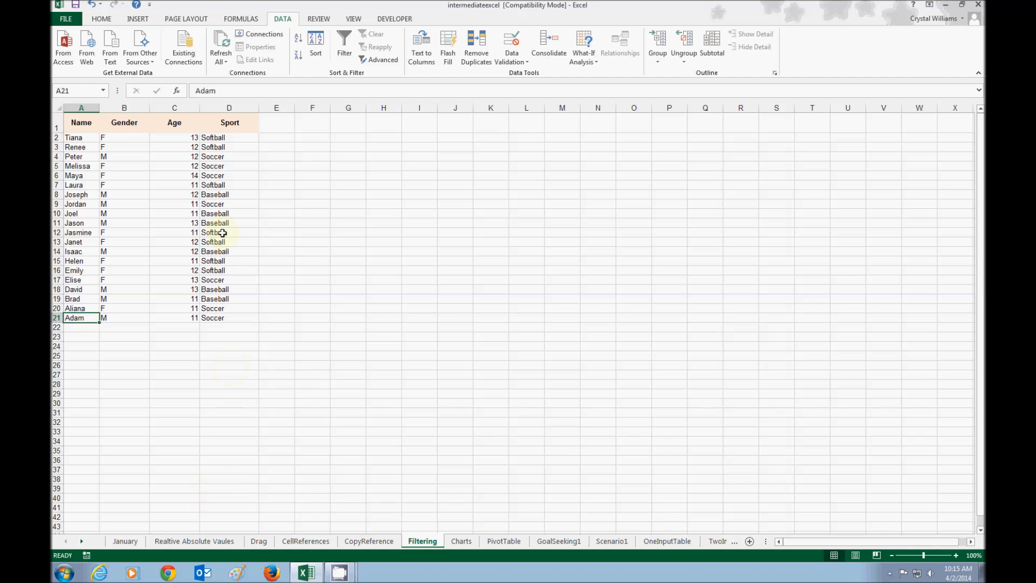
Sort the roster by the Age column from smallest to largest, expanding the selection to keep the rows together
{"action": "left_click", "coordinate": [175, 109]}
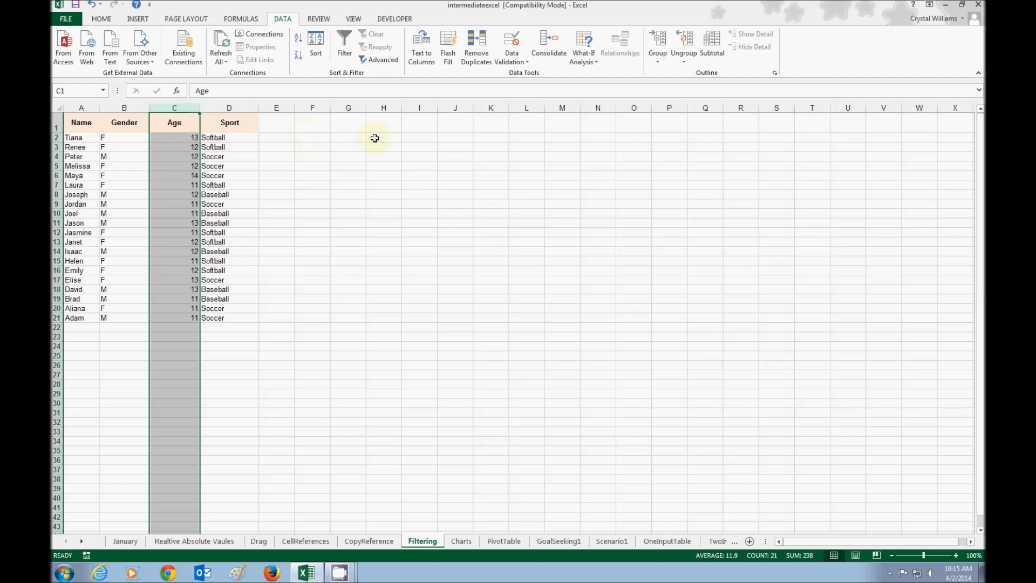
{"action": "left_click", "coordinate": [298, 41]}
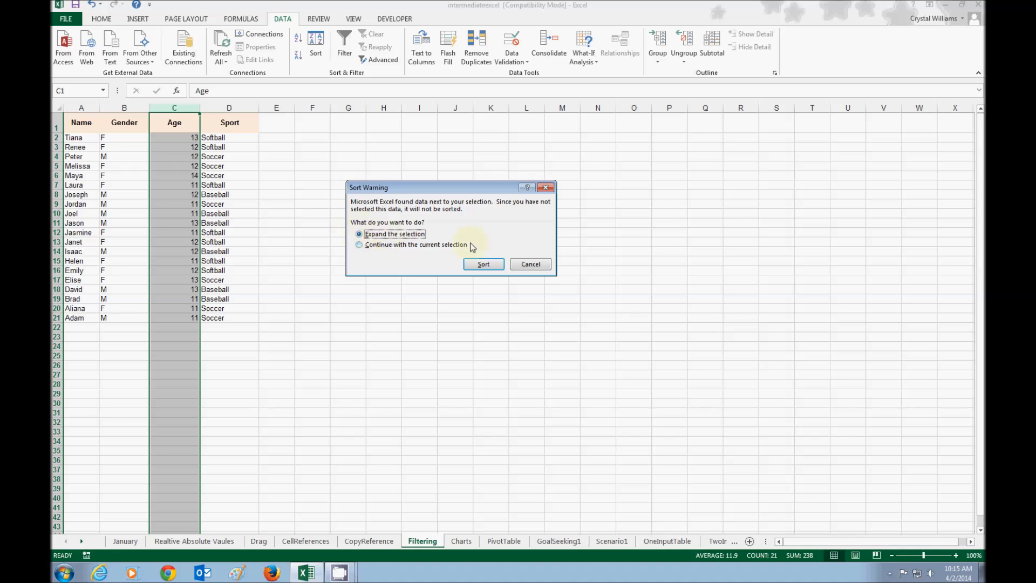
{"action": "left_click", "coordinate": [484, 264]}
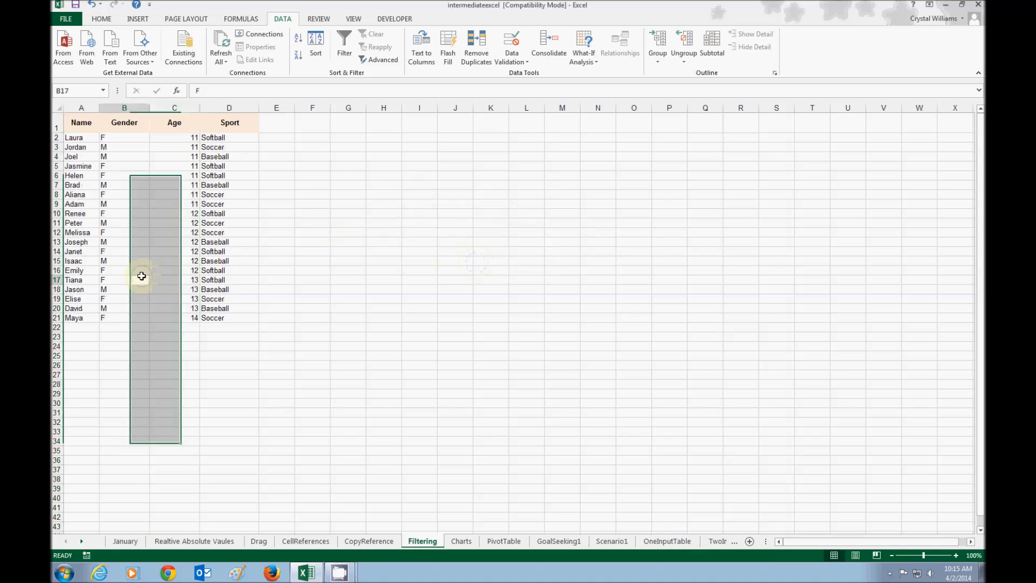
{"action": "left_click", "coordinate": [138, 278]}
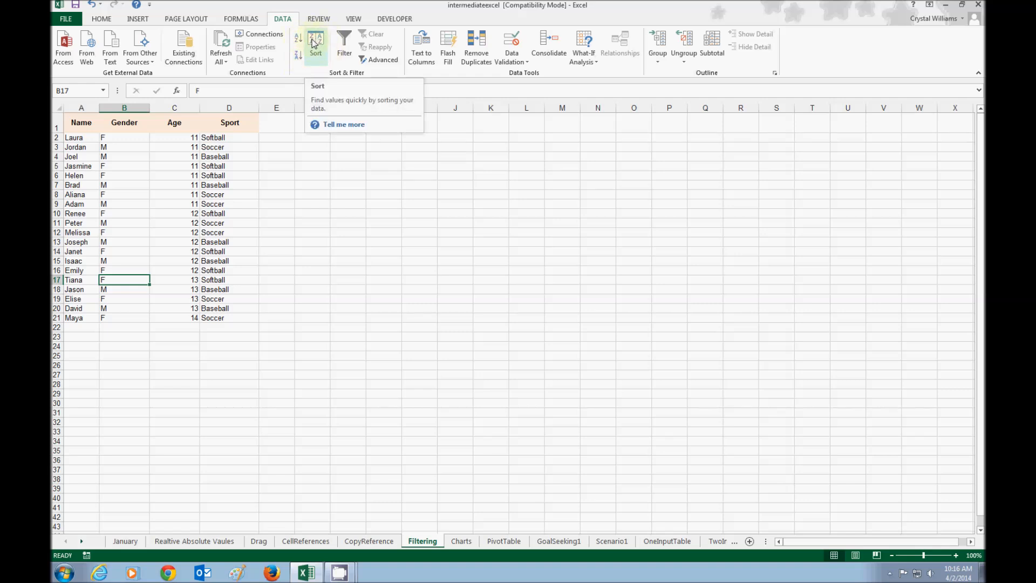
Apply a two-level custom sort to the roster: Sport from A to Z, with Age from smallest to largest as the second level
{"action": "left_click", "coordinate": [314, 43]}
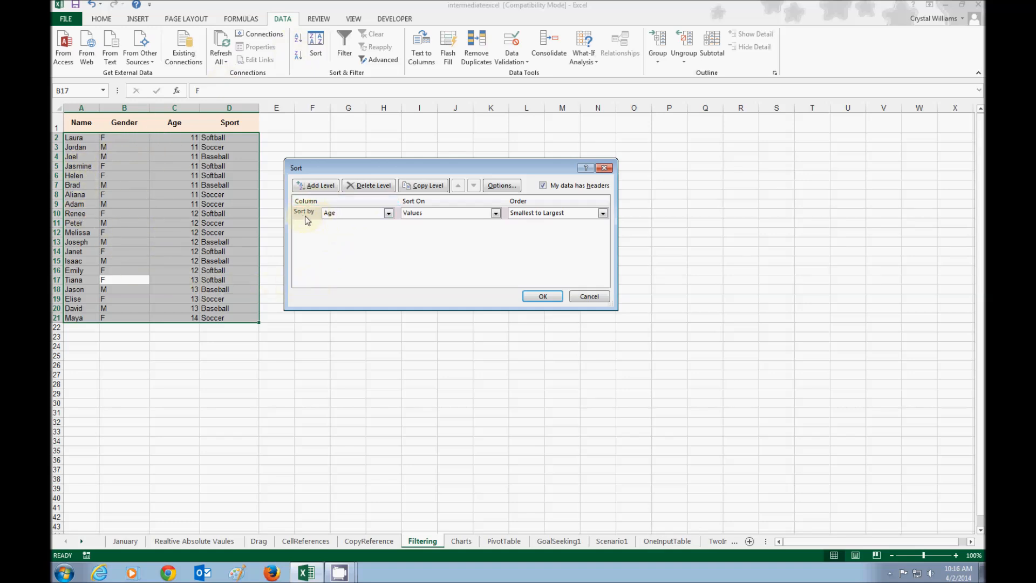
{"action": "left_click", "coordinate": [389, 212]}
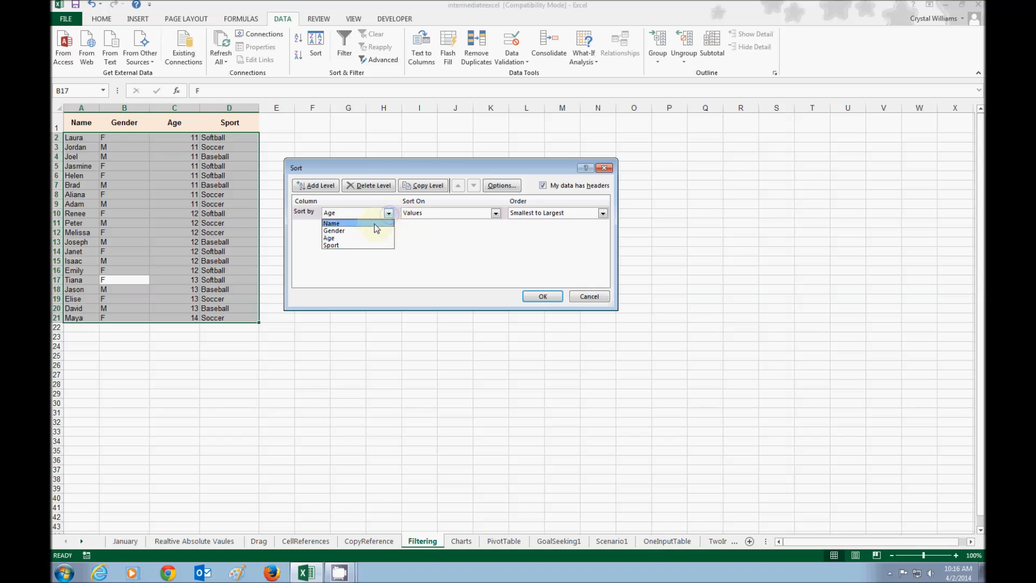
{"action": "left_click", "coordinate": [334, 245]}
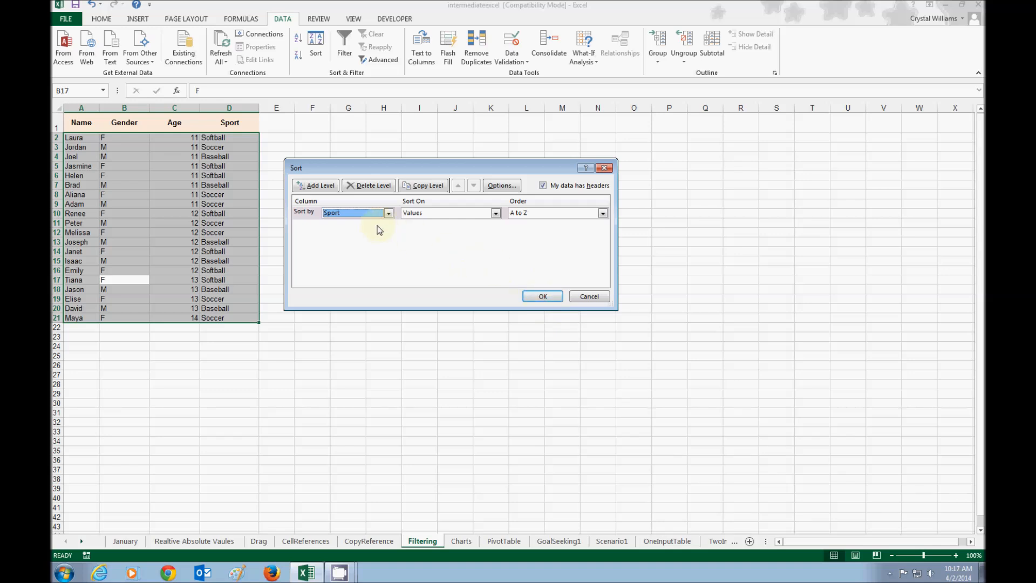
{"action": "left_click", "coordinate": [317, 187]}
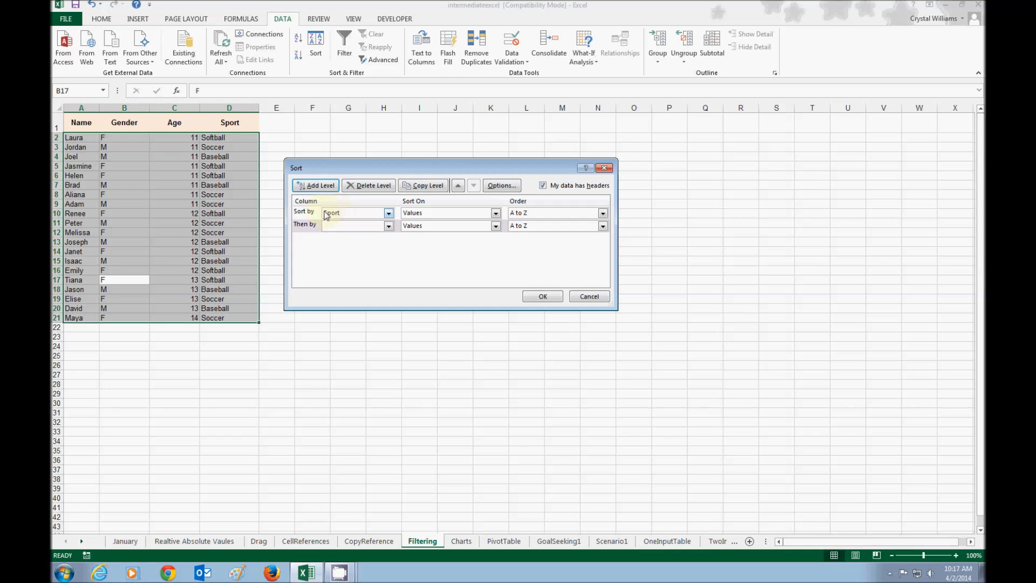
{"action": "left_click", "coordinate": [369, 226]}
{"action": "left_click", "coordinate": [332, 251]}
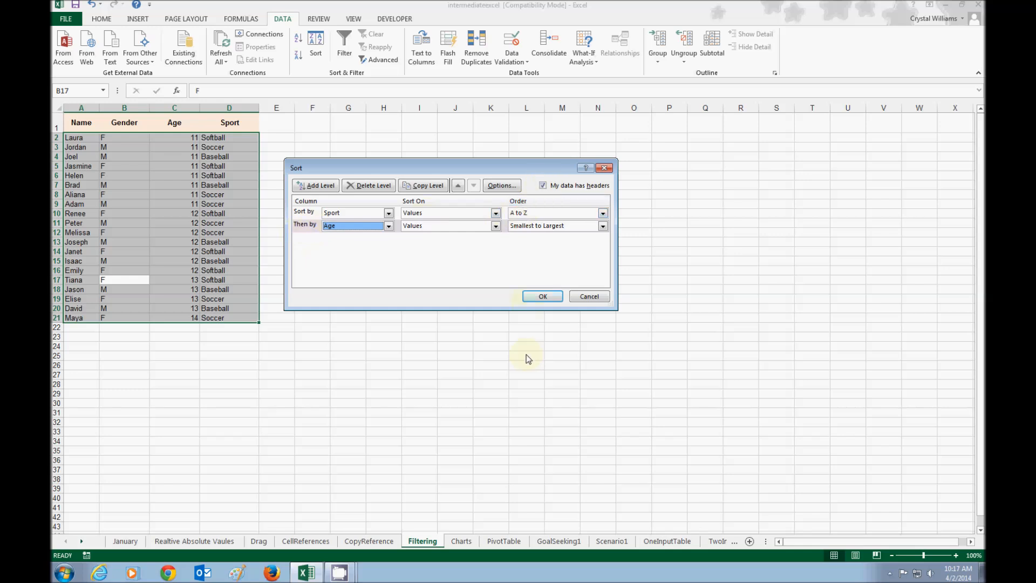
{"action": "left_click", "coordinate": [540, 297]}
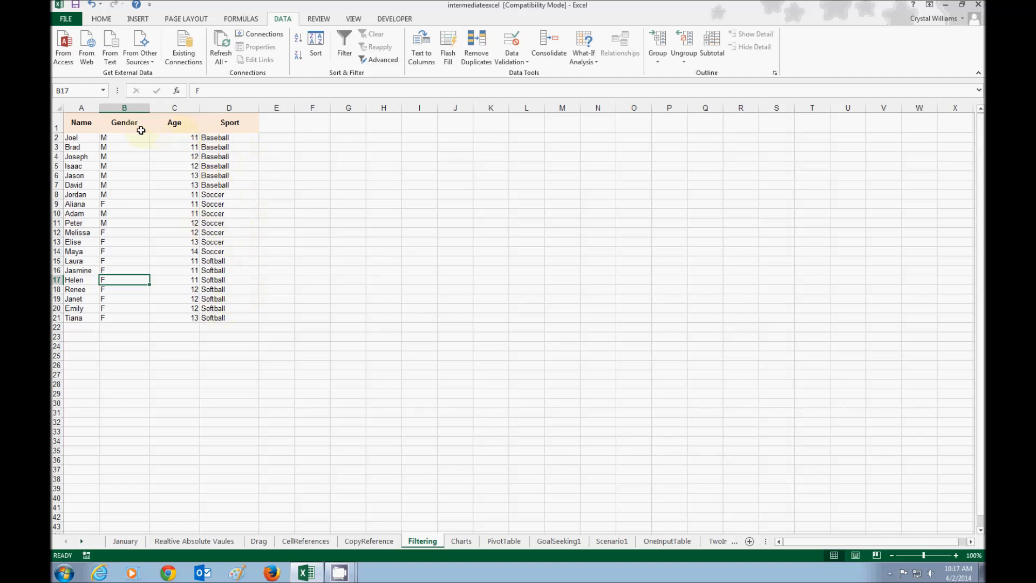
{"action": "left_click", "coordinate": [184, 136]}
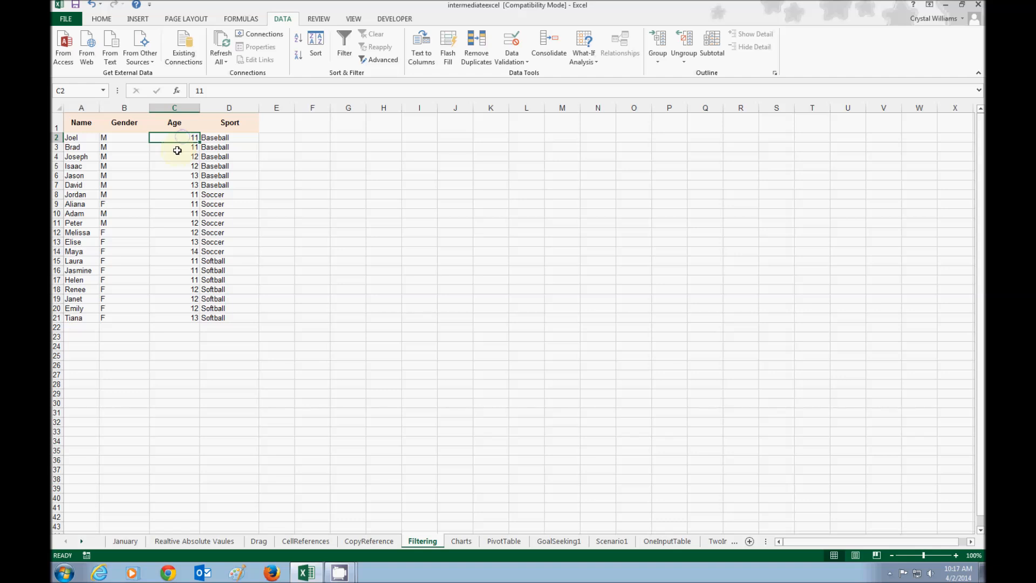
{"action": "left_click", "coordinate": [178, 158]}
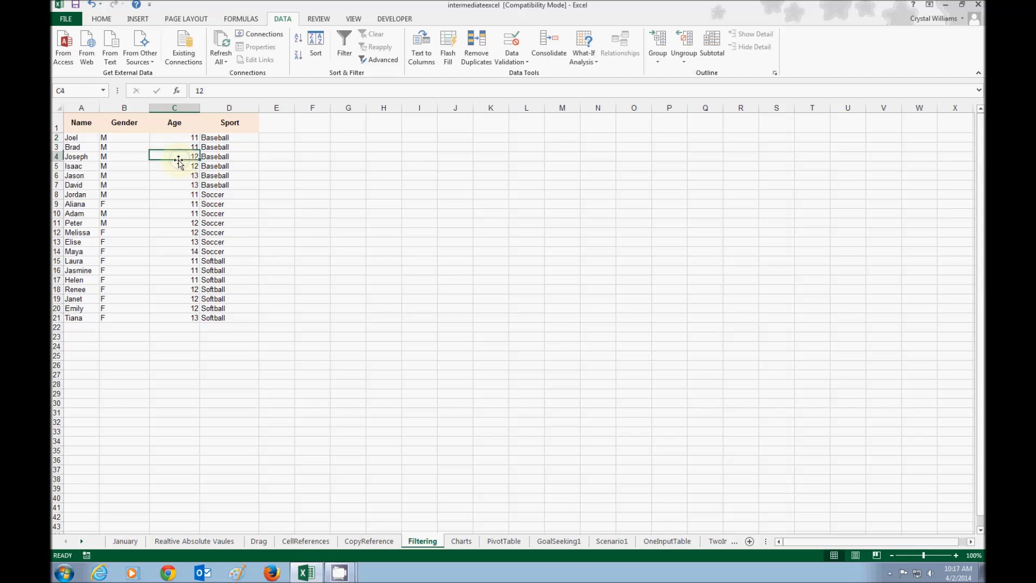
{"action": "left_click", "coordinate": [174, 184]}
{"action": "left_click", "coordinate": [181, 193]}
{"action": "left_click", "coordinate": [175, 212]}
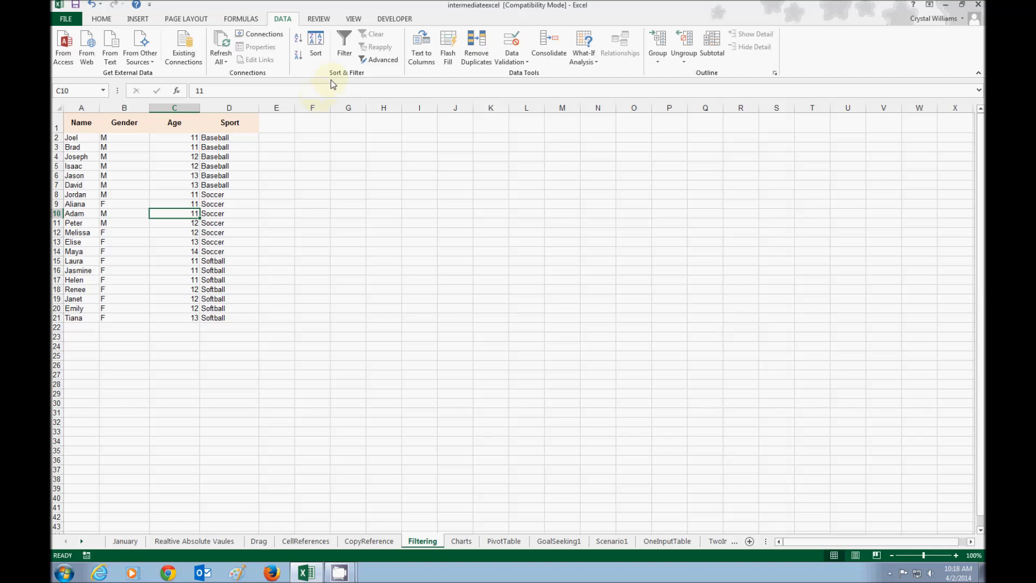
Add Gender from A to Z as a third level below Sport and Age in the custom sort, apply it and check the Baseball rows
{"action": "left_click", "coordinate": [322, 46]}
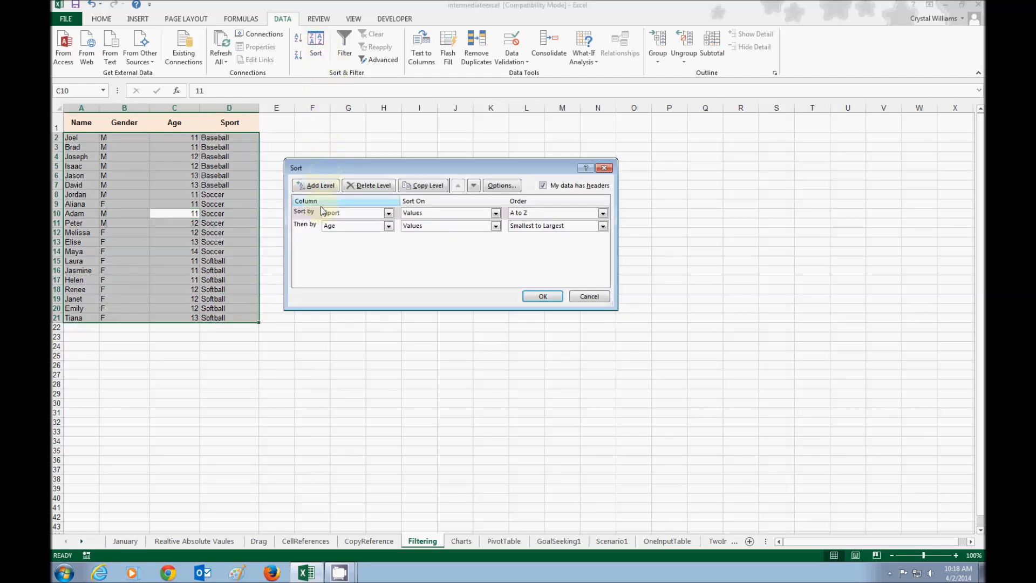
{"action": "left_click", "coordinate": [301, 225]}
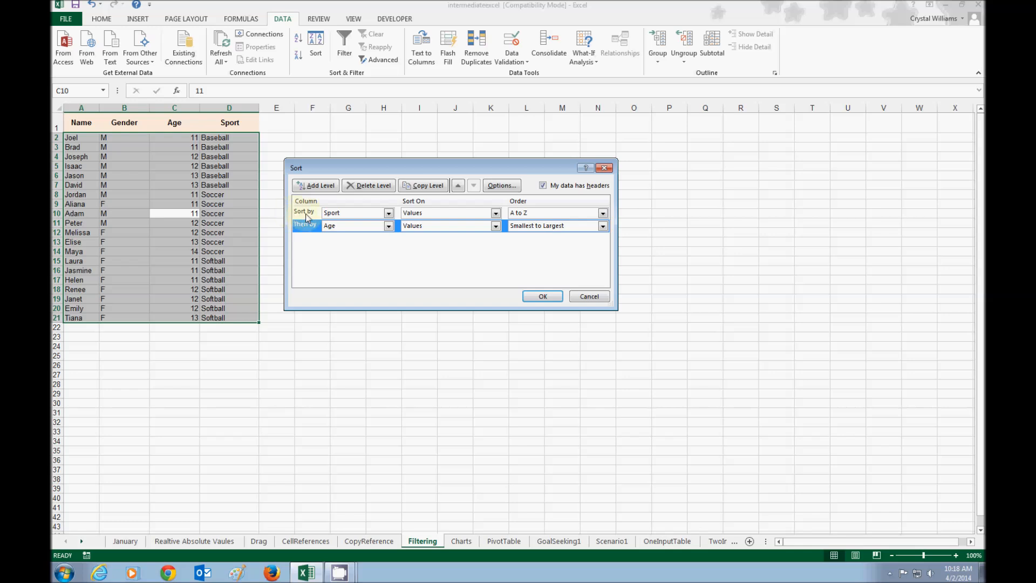
{"action": "left_click", "coordinate": [303, 214]}
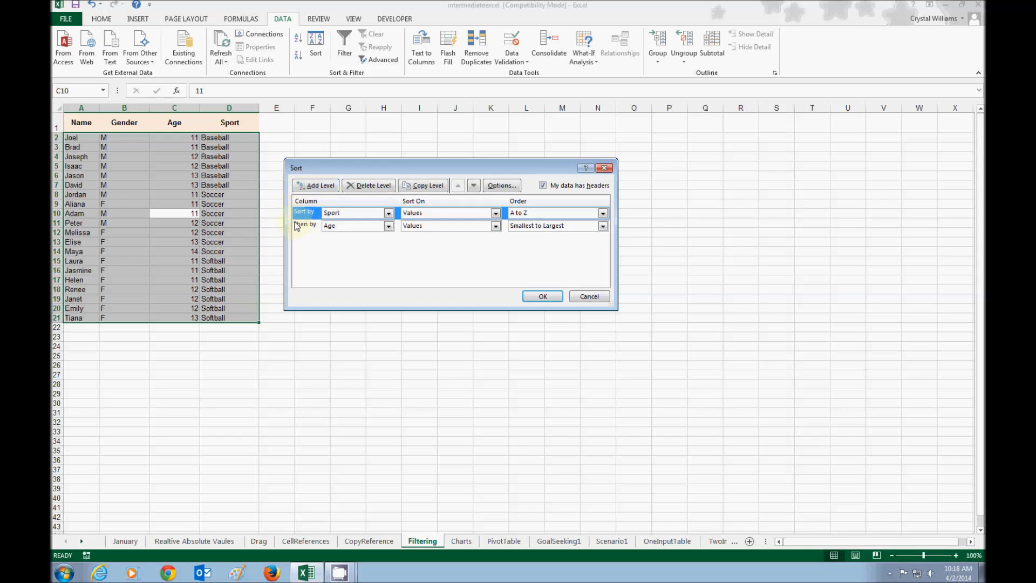
{"action": "left_click", "coordinate": [306, 228]}
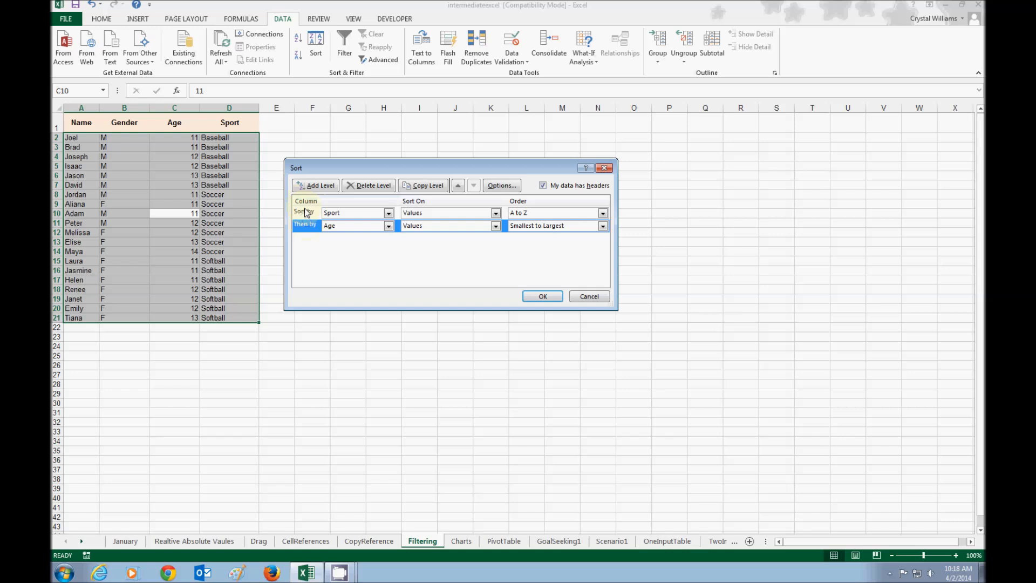
{"action": "left_click", "coordinate": [327, 186]}
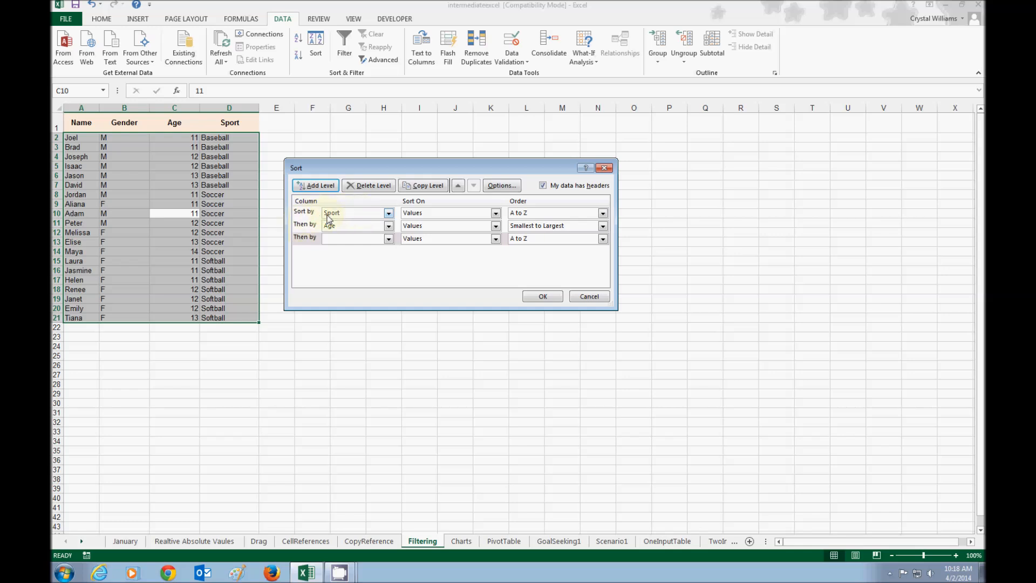
{"action": "left_click", "coordinate": [333, 239]}
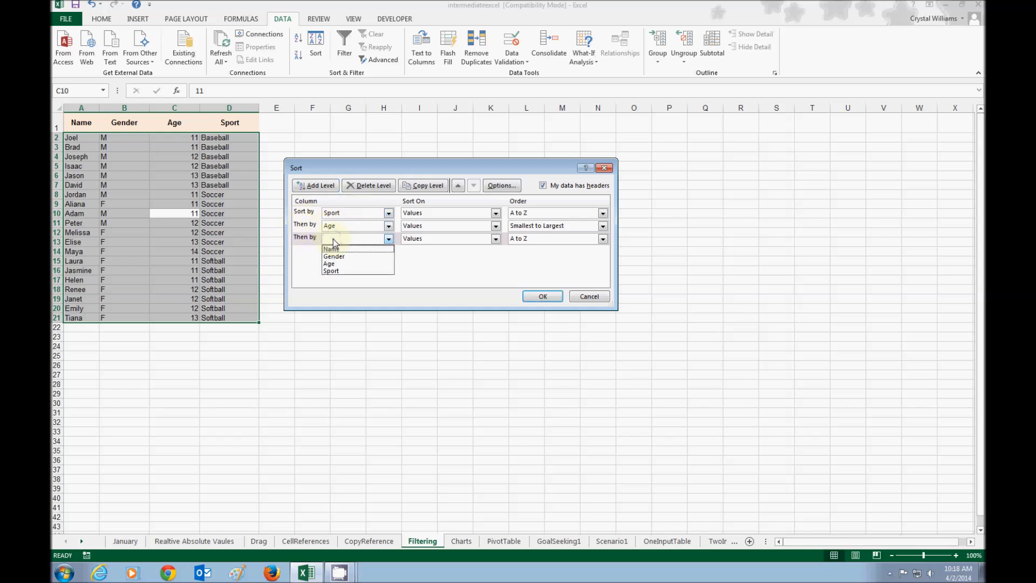
{"action": "left_click", "coordinate": [332, 256]}
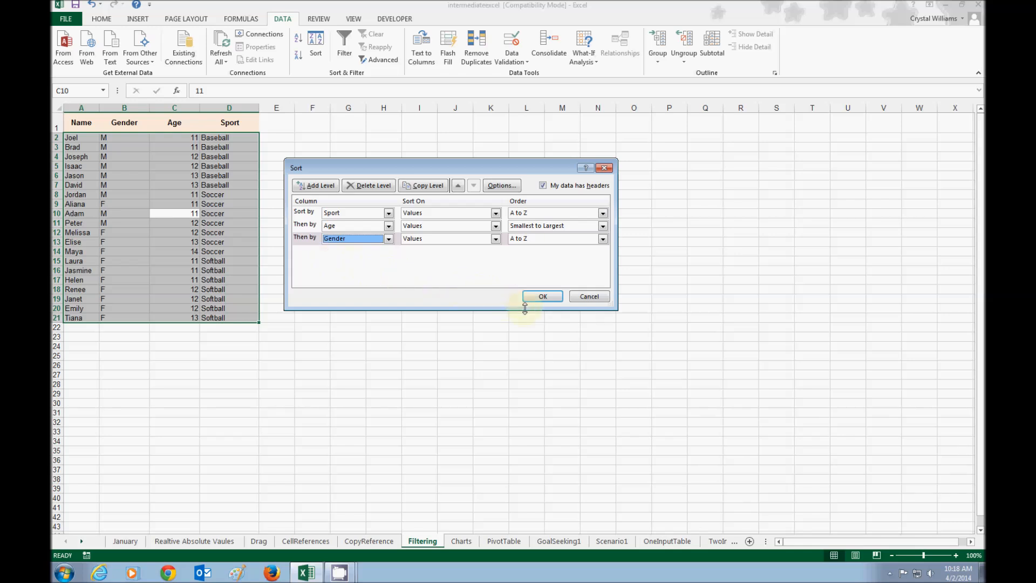
{"action": "left_click", "coordinate": [537, 296]}
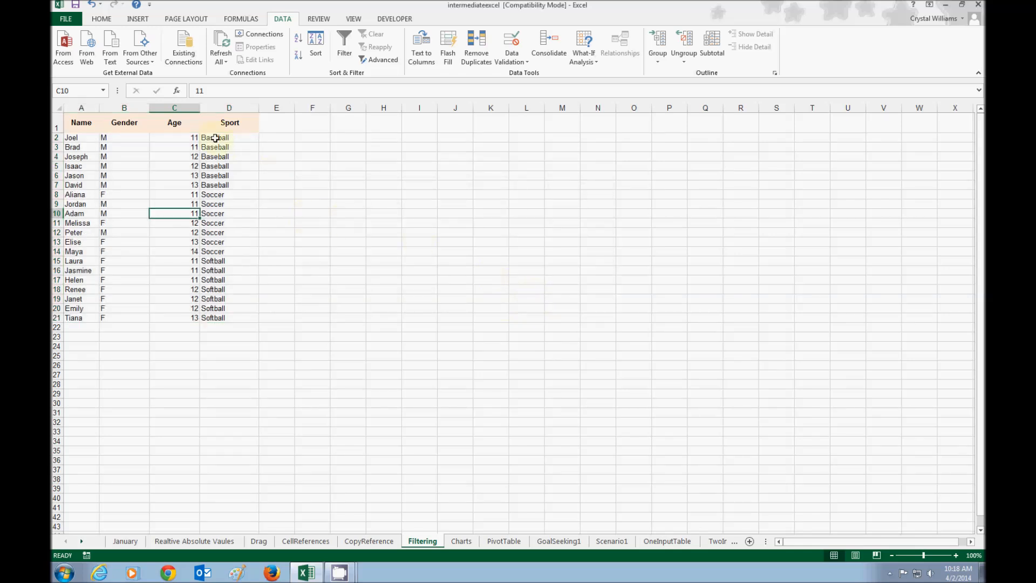
{"action": "left_click_drag", "start_coordinate": [217, 136], "coordinate": [215, 185]}
{"action": "left_click_drag", "start_coordinate": [195, 138], "coordinate": [173, 180]}
{"action": "left_click_drag", "start_coordinate": [130, 138], "coordinate": [107, 183]}
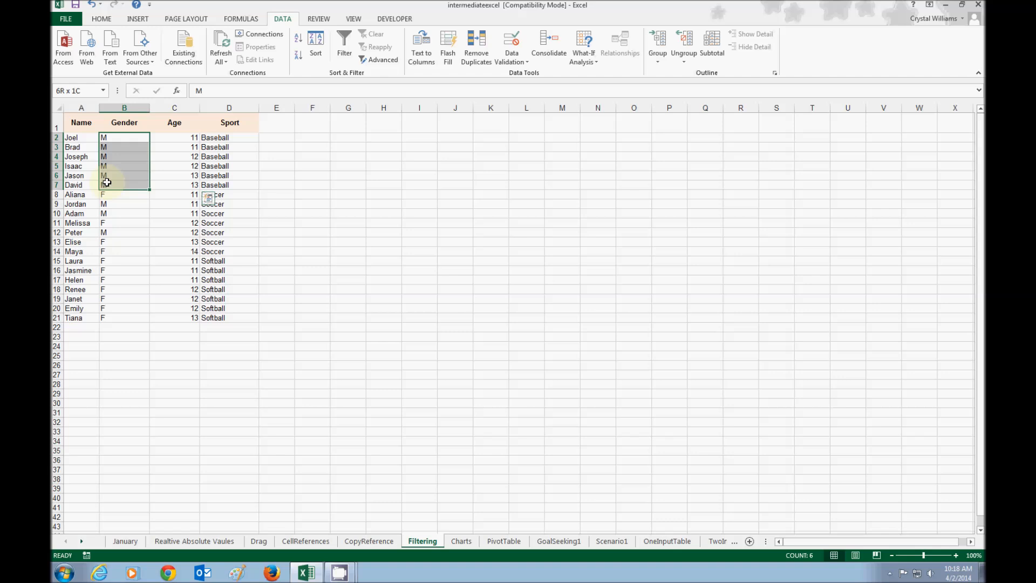
{"action": "left_click", "coordinate": [288, 250]}
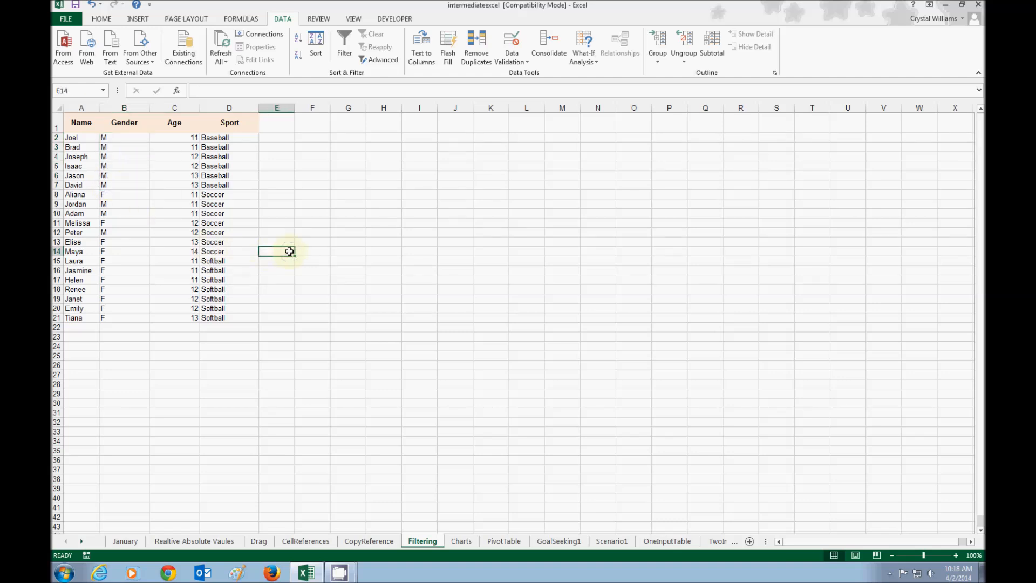